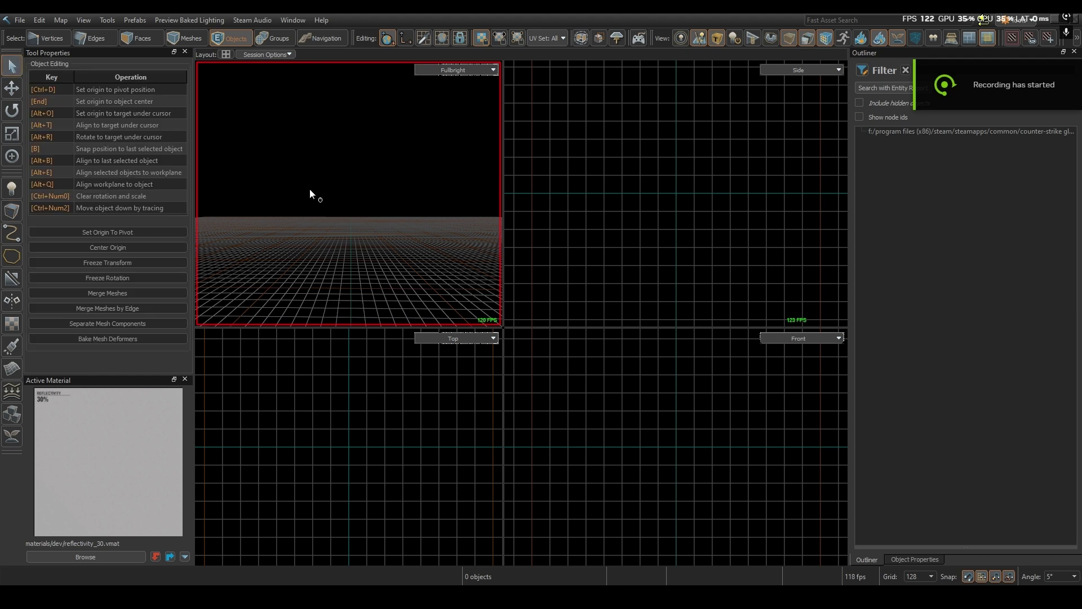
Activate the Block Tool with the geometry type set to block for building in the Front view.
{"action": "left_click", "coordinate": [12, 212]}
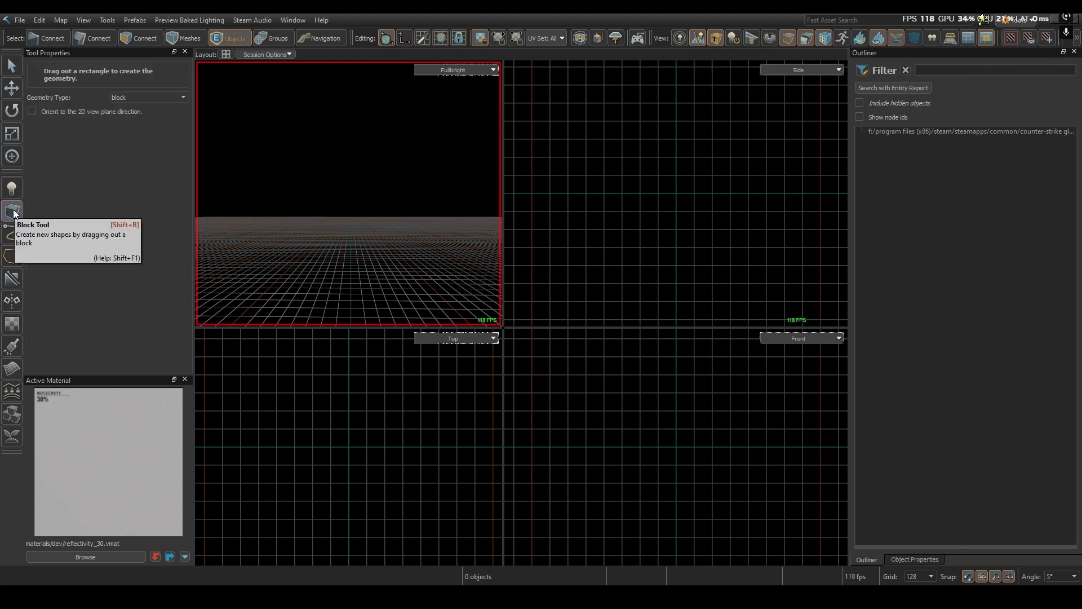
{"action": "left_click", "coordinate": [140, 98]}
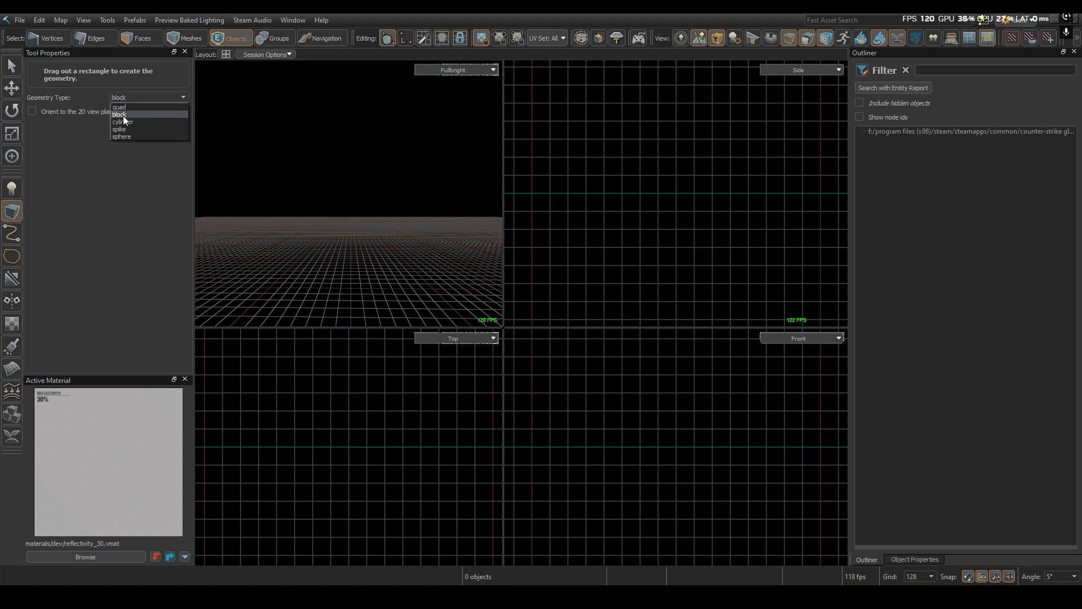
{"action": "left_click", "coordinate": [123, 115]}
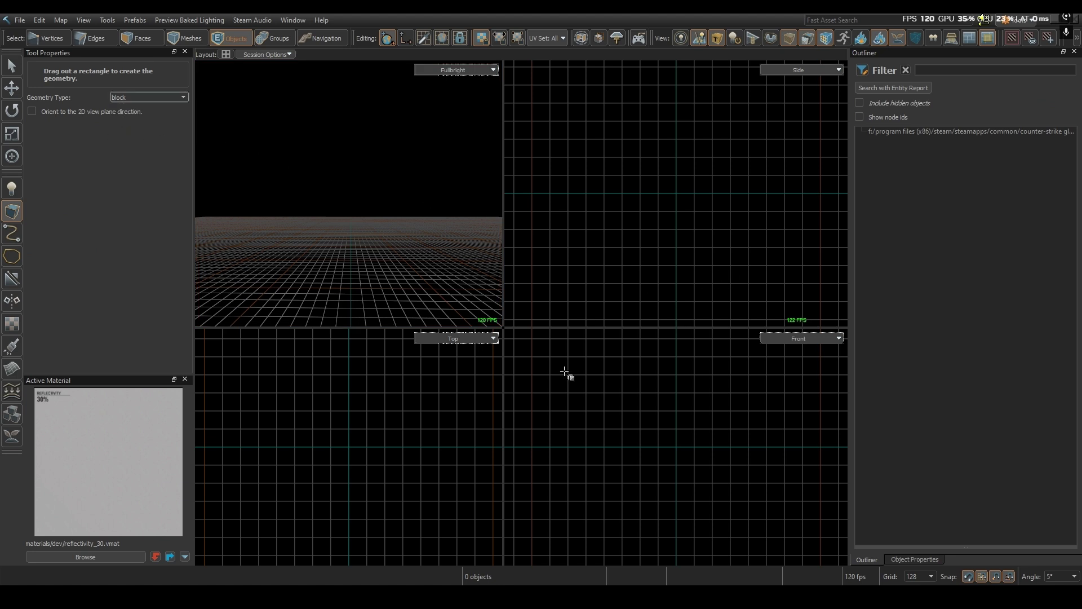
{"action": "scroll", "coordinate": [609, 289], "scroll_direction": "down", "scroll_amount": 1}
{"action": "scroll", "coordinate": [603, 393], "scroll_direction": "down", "scroll_amount": 4}
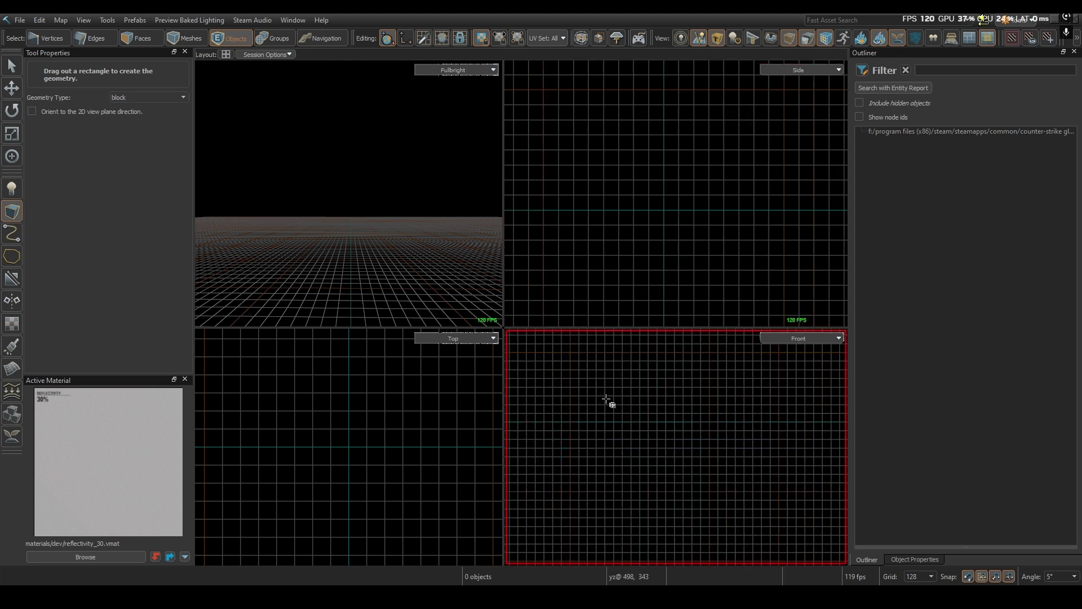
{"action": "scroll", "coordinate": [662, 428], "scroll_direction": "up", "scroll_amount": 1}
{"action": "middle_click_drag", "start_coordinate": [635, 408], "coordinate": [664, 459]}
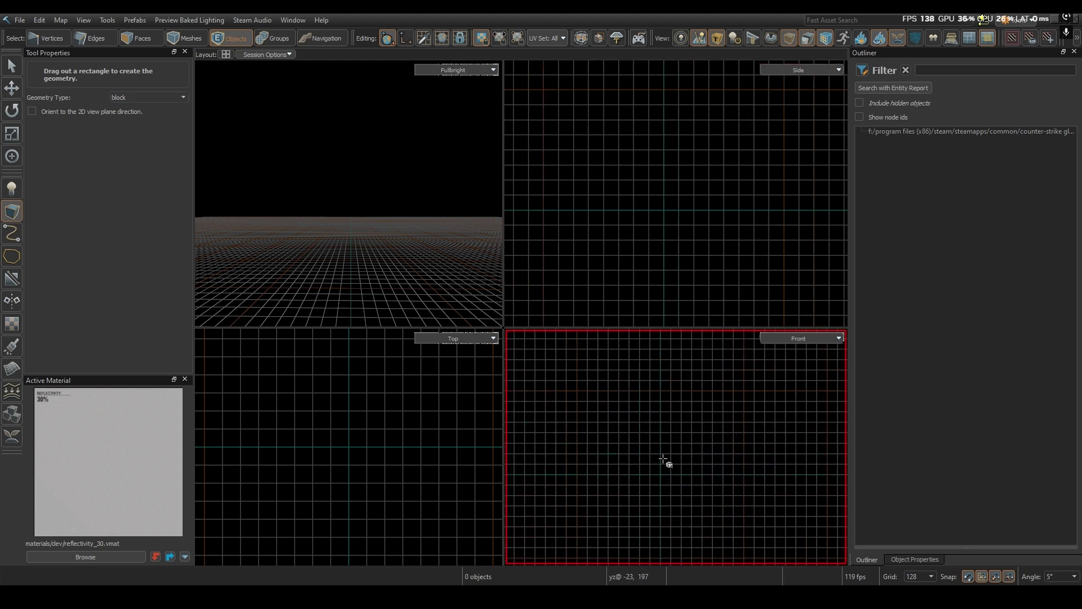
Set the world grid size to 256.
{"action": "left_click", "coordinate": [918, 575]}
{"action": "left_click", "coordinate": [919, 575]}
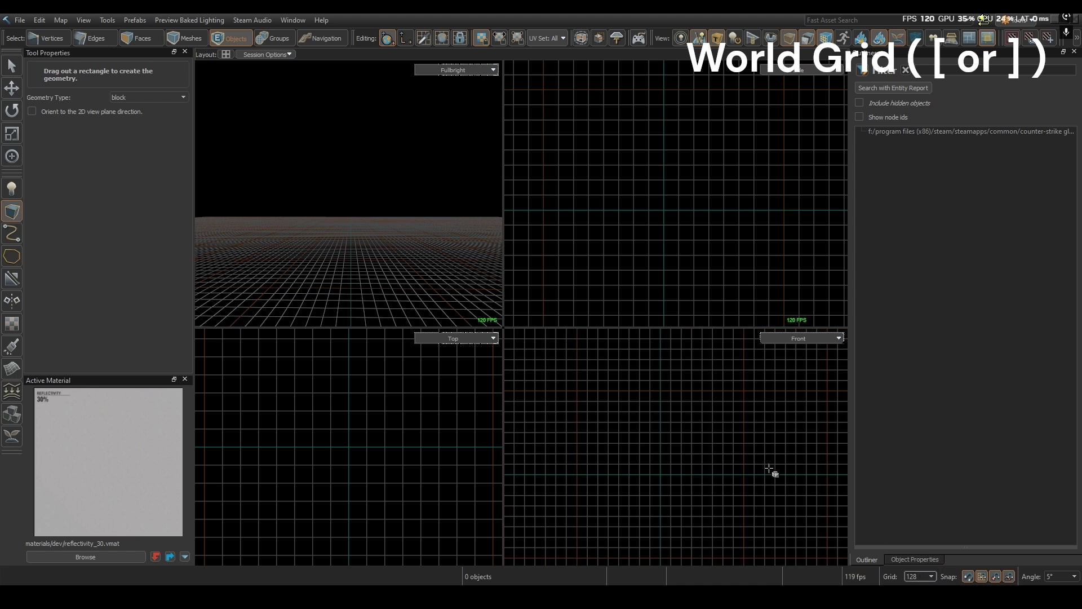
{"action": "left_click", "coordinate": [775, 488]}
{"action": "key", "text": "]"}
{"action": "key", "text": "["}
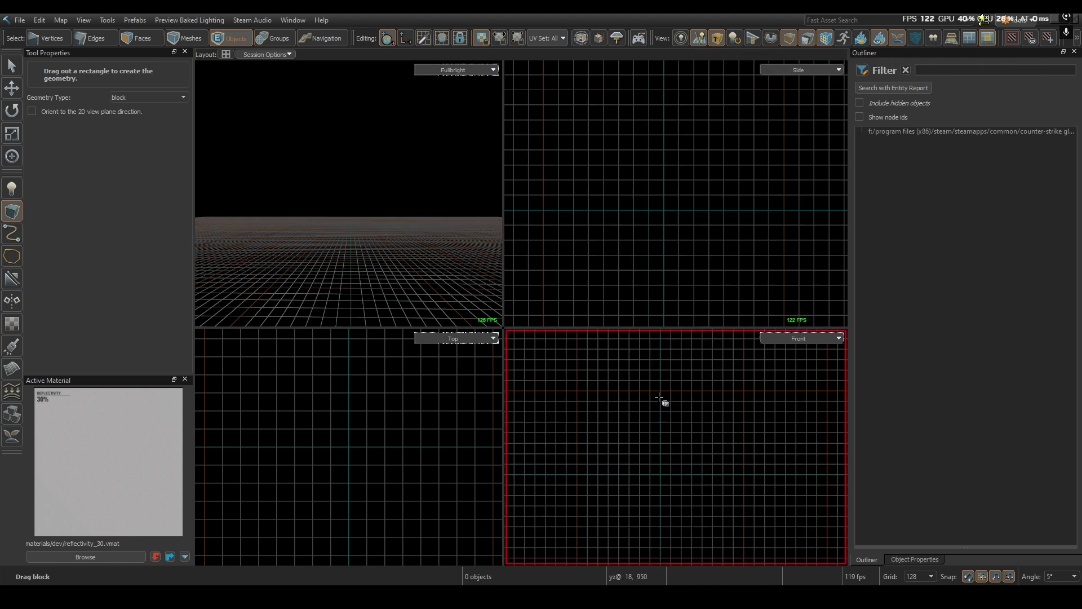
{"action": "key", "text": "]"}
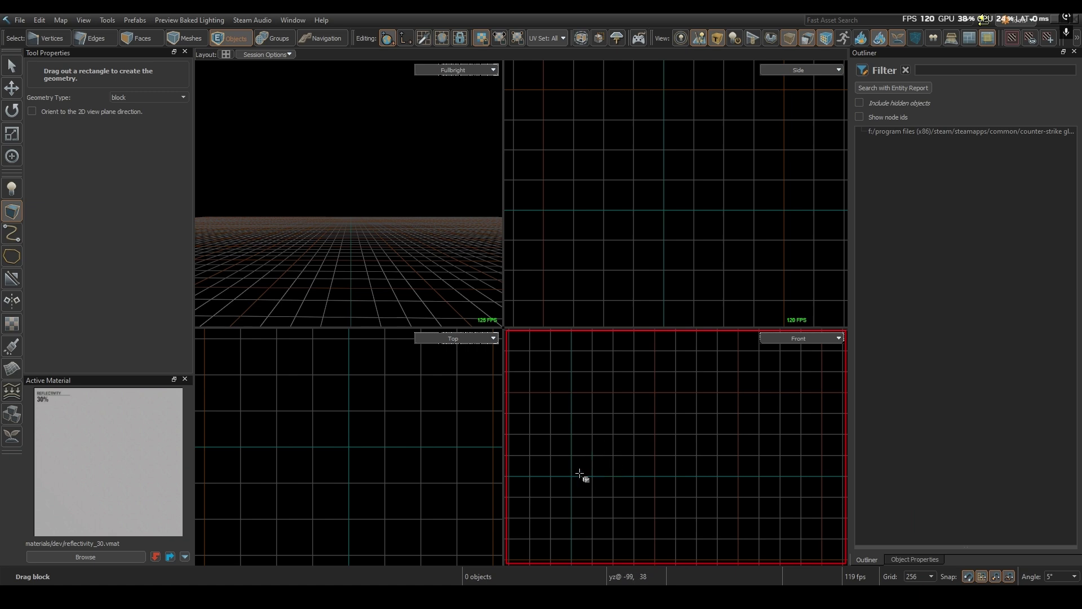
Create a block from the origin in the Front view, 256 wide, 3072 long and 2304 high.
{"action": "left_click_drag", "start_coordinate": [572, 476], "coordinate": [736, 334]}
{"action": "middle_click_drag", "start_coordinate": [785, 421], "coordinate": [695, 452]}
{"action": "scroll", "coordinate": [663, 439], "scroll_direction": "down", "scroll_amount": 3}
{"action": "scroll", "coordinate": [688, 445], "scroll_direction": "down", "scroll_amount": 1}
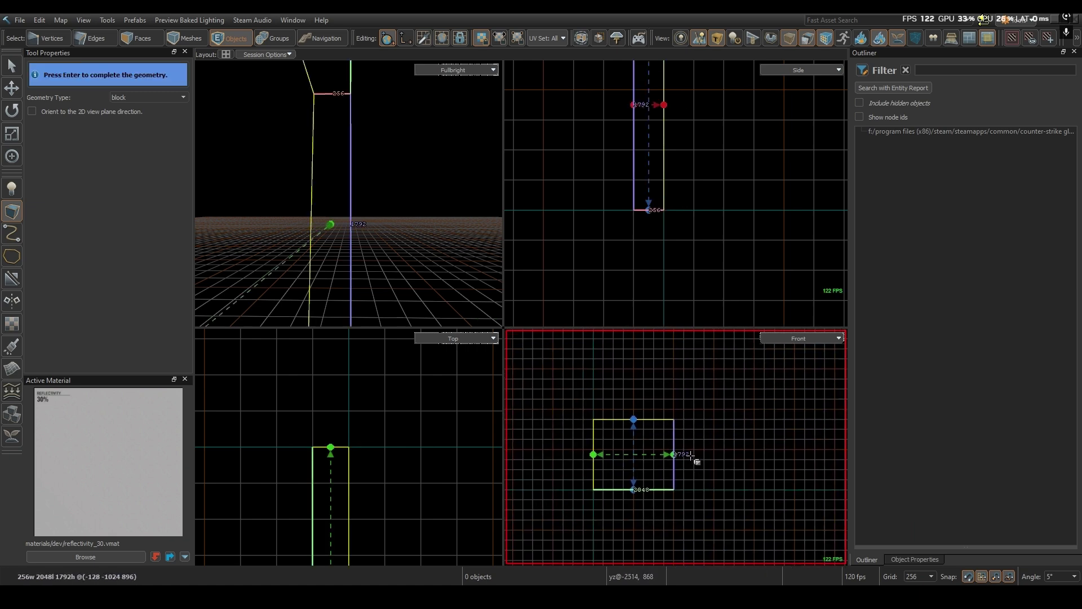
{"action": "left_click_drag", "start_coordinate": [667, 454], "coordinate": [713, 454]}
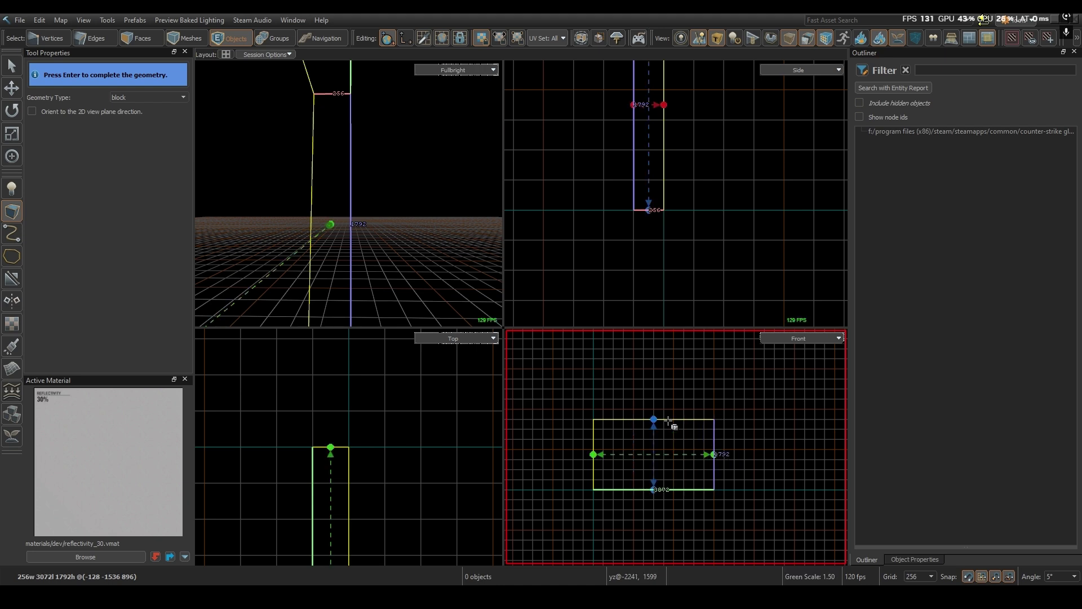
{"action": "left_click_drag", "start_coordinate": [653, 420], "coordinate": [653, 409]}
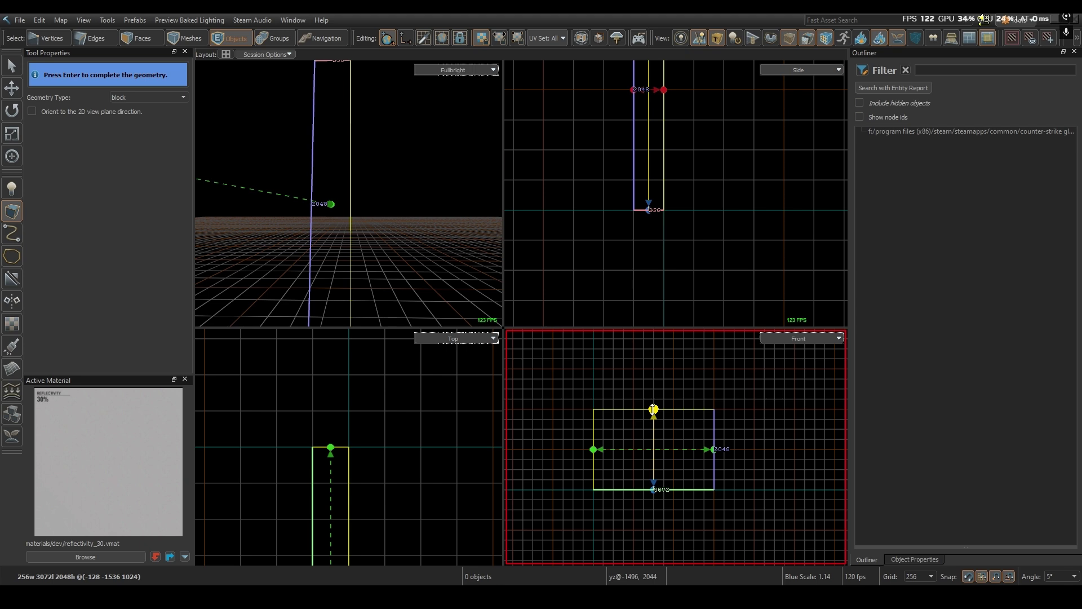
{"action": "left_click_drag", "start_coordinate": [653, 410], "coordinate": [653, 399]}
{"action": "key", "text": "Return"}
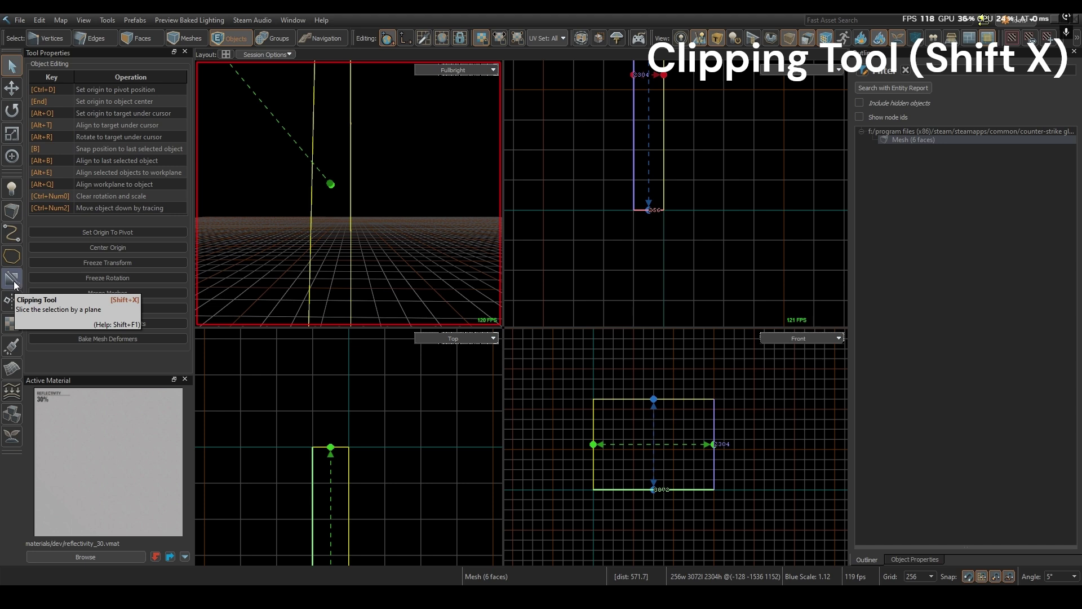
Clip off the block's upper corner, from one grid unit above the base to the top edge's midpoint, with new surfaces capped.
{"action": "key", "text": "shift+x"}
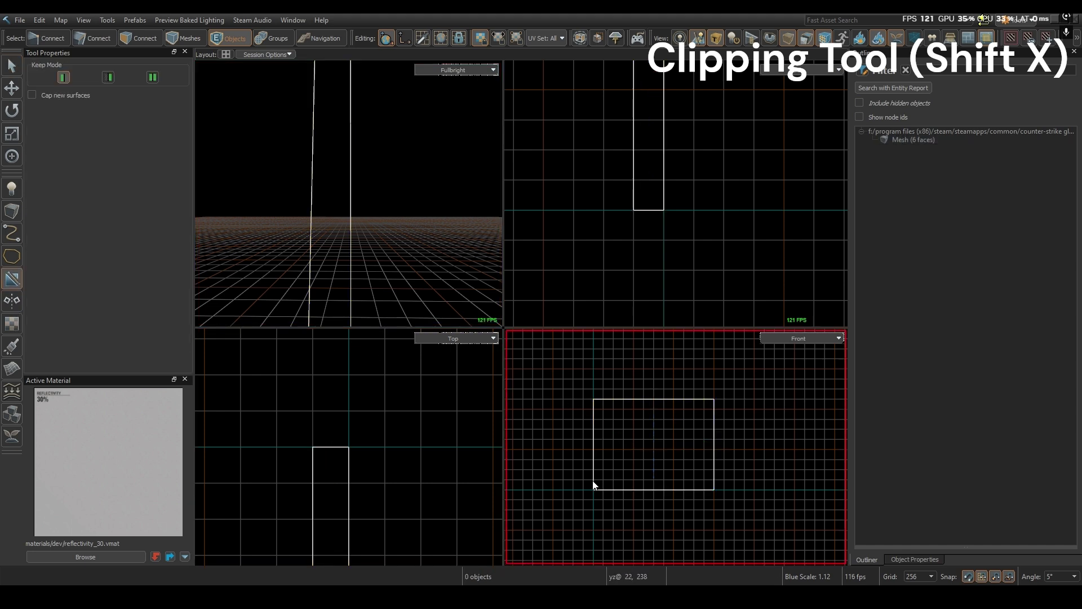
{"action": "left_click_drag", "start_coordinate": [594, 480], "coordinate": [693, 399]}
{"action": "left_click_drag", "start_coordinate": [641, 433], "coordinate": [653, 399]}
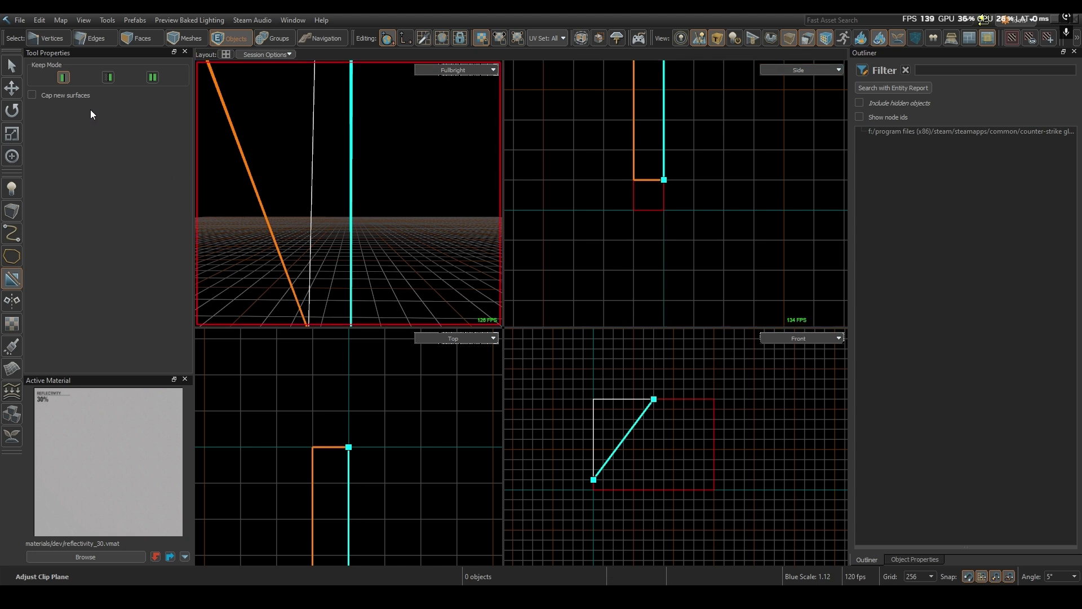
{"action": "left_click", "coordinate": [66, 95]}
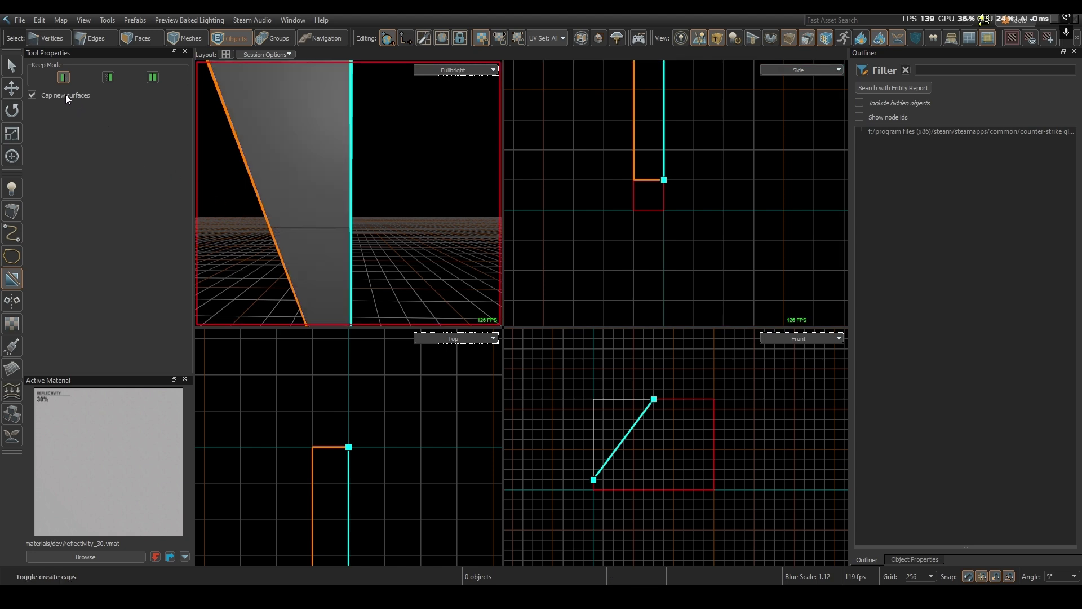
{"action": "left_click", "coordinate": [113, 77]}
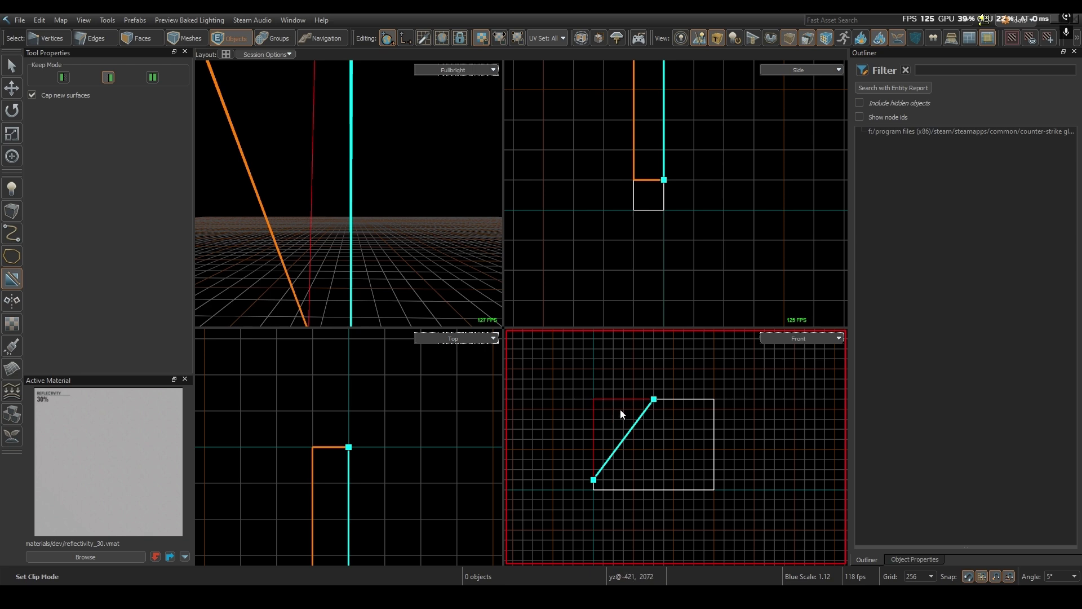
{"action": "key", "text": "Return"}
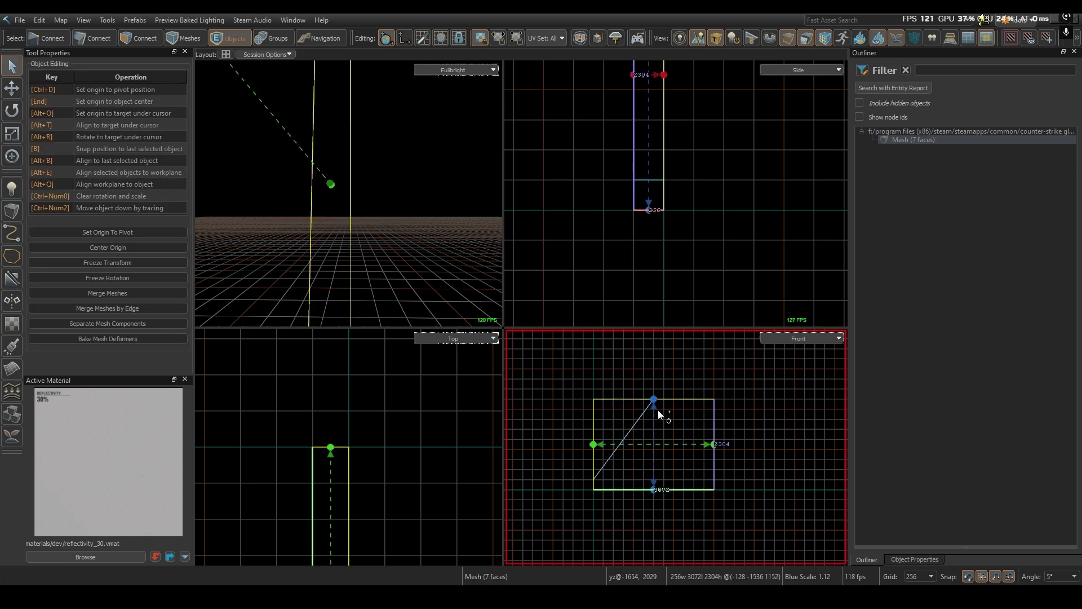
Clip off the opposite upper corner symmetrically, from the peak to one grid unit above the base, leaving a triangular ramp.
{"action": "key", "text": "shift+x"}
{"action": "left_click_drag", "start_coordinate": [654, 399], "coordinate": [714, 480]}
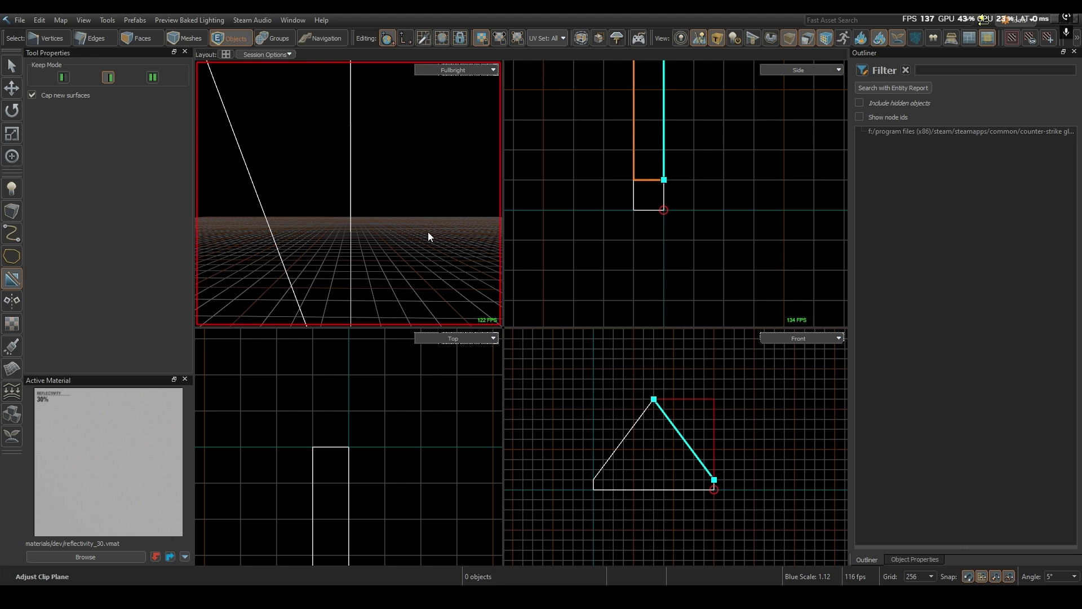
{"action": "key", "text": "Return"}
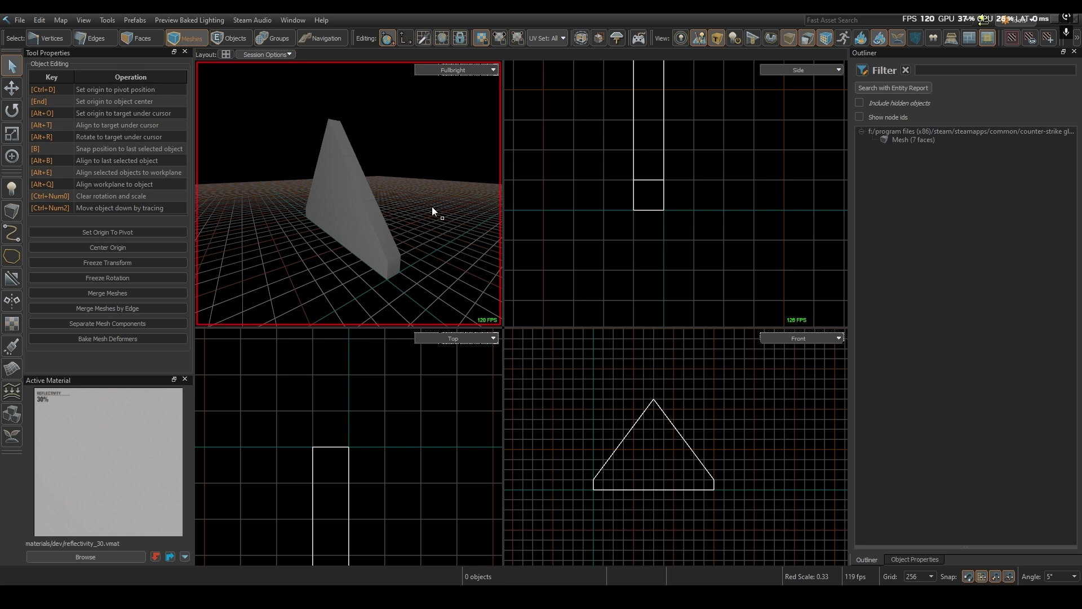
In mesh selection mode, widen the triangular ramp mesh to 512 units, and deselect it.
{"action": "key", "text": "5"}
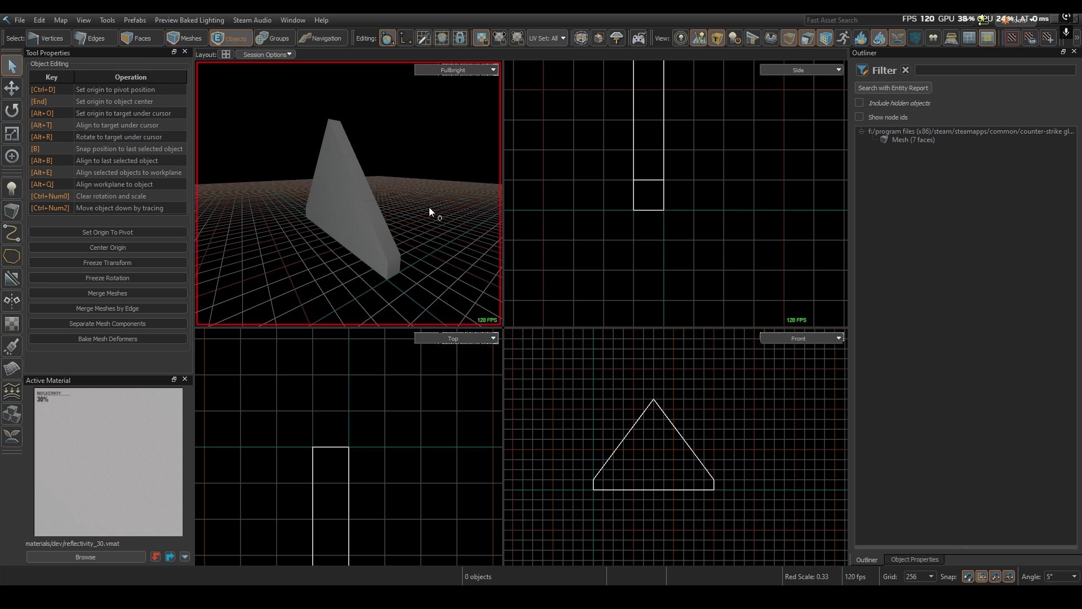
{"action": "key", "text": "4"}
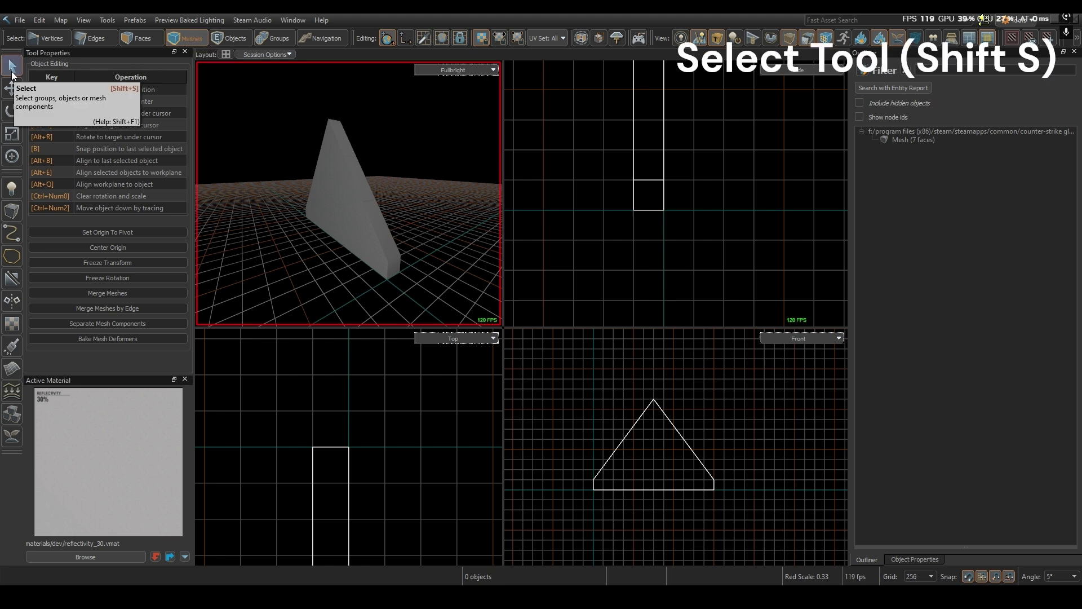
{"action": "left_click", "coordinate": [372, 221]}
{"action": "key", "text": "d"}
{"action": "right_click_drag", "start_coordinate": [433, 178], "coordinate": [389, 185]}
{"action": "left_click_drag", "start_coordinate": [380, 188], "coordinate": [374, 190]}
{"action": "left_click", "coordinate": [466, 207]}
{"action": "key", "text": "d"}
{"action": "right_click_drag", "start_coordinate": [466, 209], "coordinate": [348, 193]}
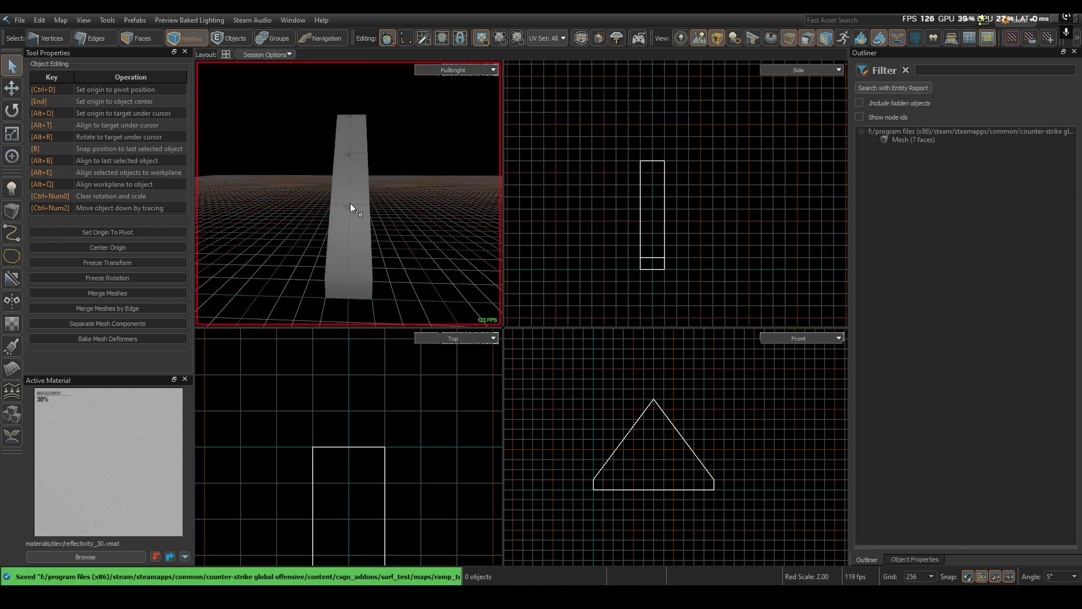
Duplicate the ramp mesh and offset the copy 512 units along its width, flush beside the original.
{"action": "left_click", "coordinate": [350, 187]}
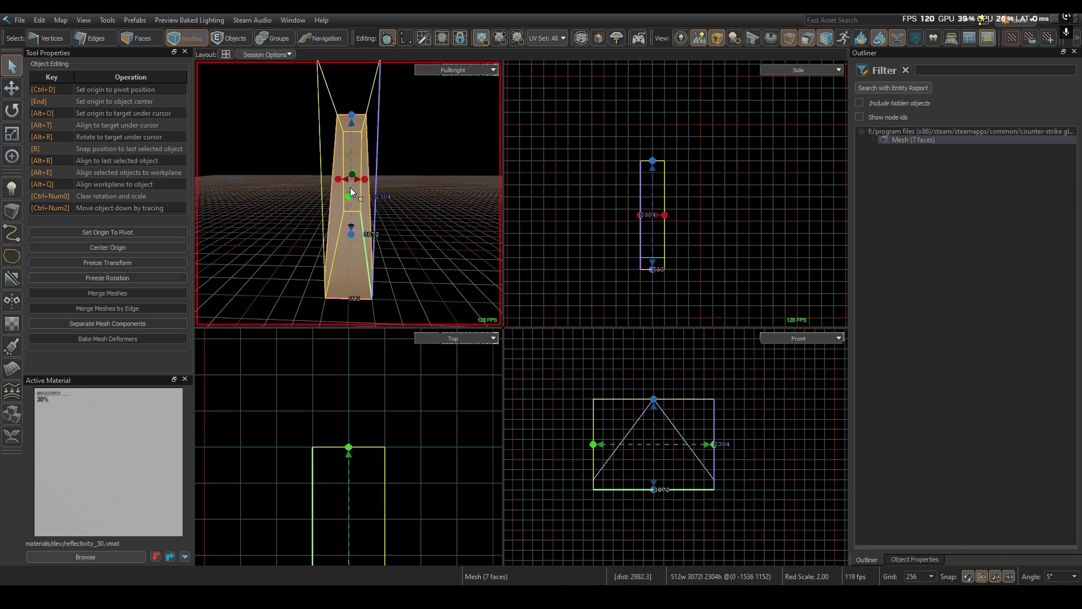
{"action": "right_click_drag", "start_coordinate": [348, 193], "coordinate": [349, 194]}
{"action": "right_click_drag", "start_coordinate": [422, 174], "coordinate": [349, 193]}
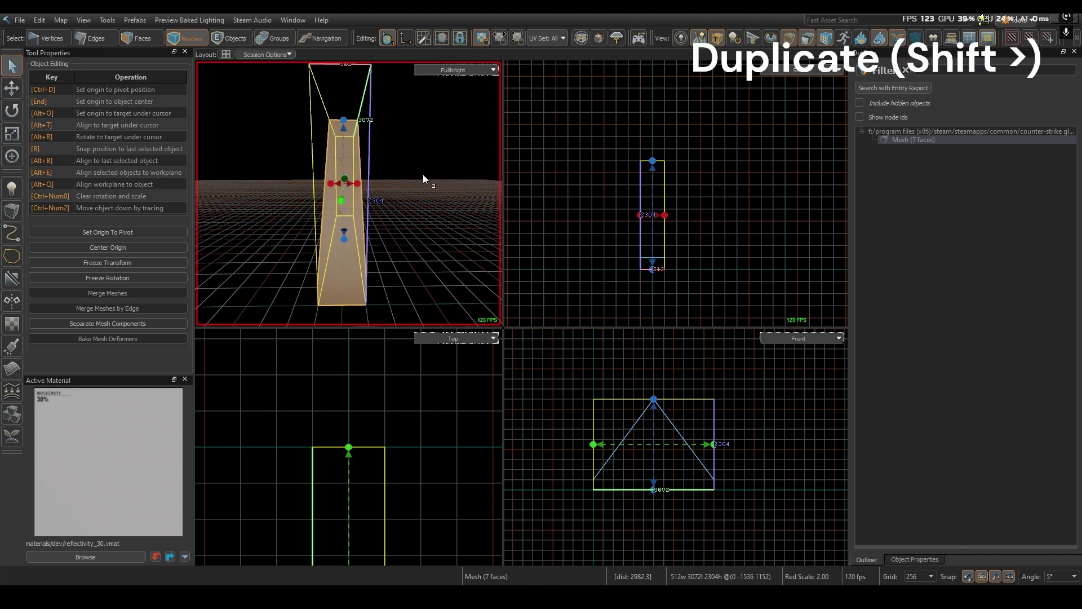
{"action": "key", "text": "shift"}
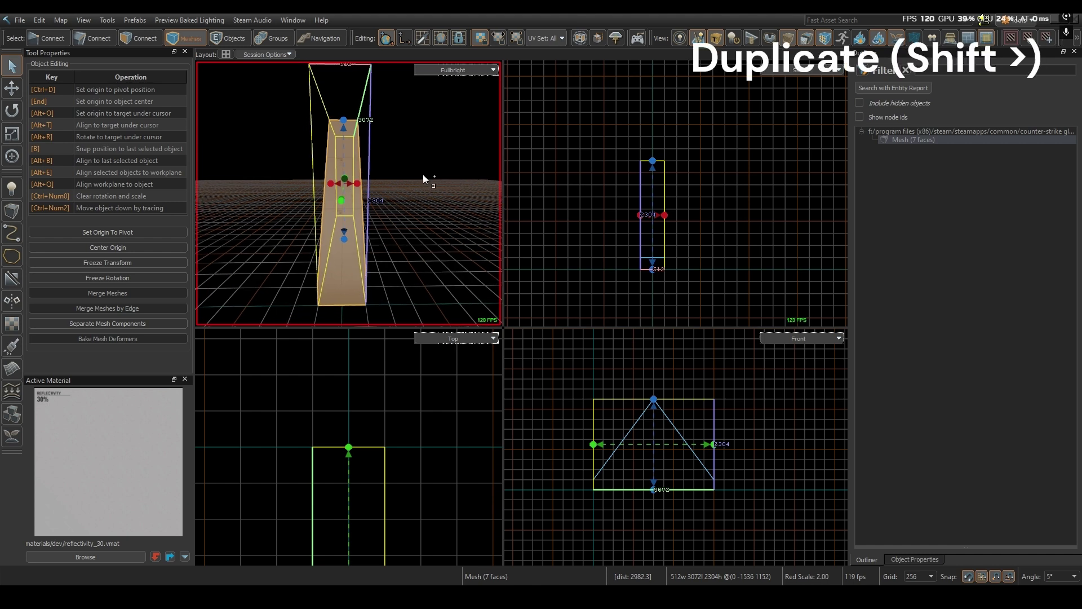
{"action": "key", "text": "shift+Left"}
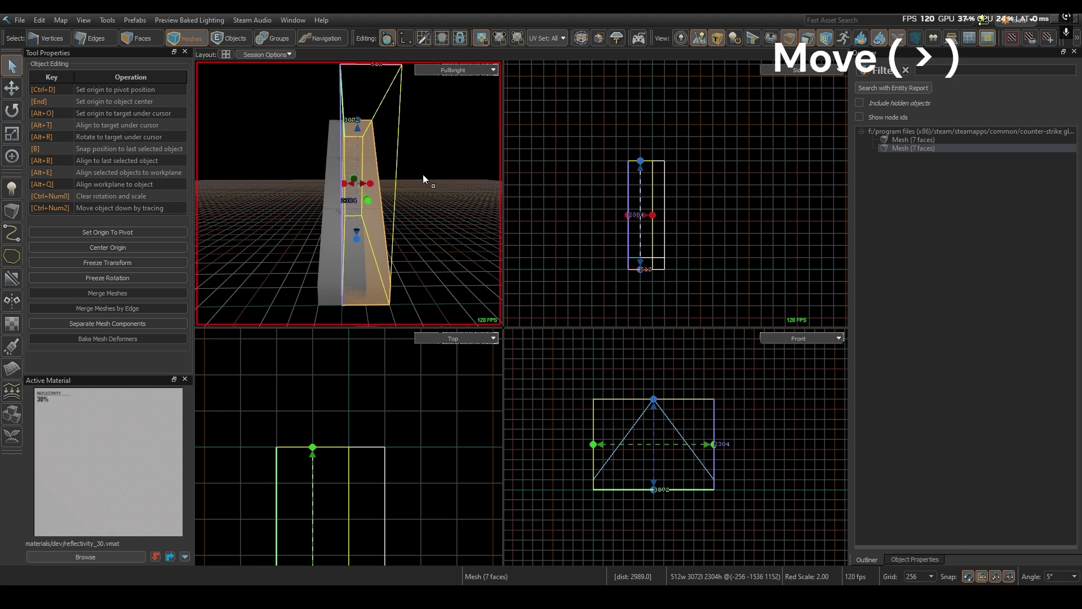
{"action": "key", "text": "Left"}
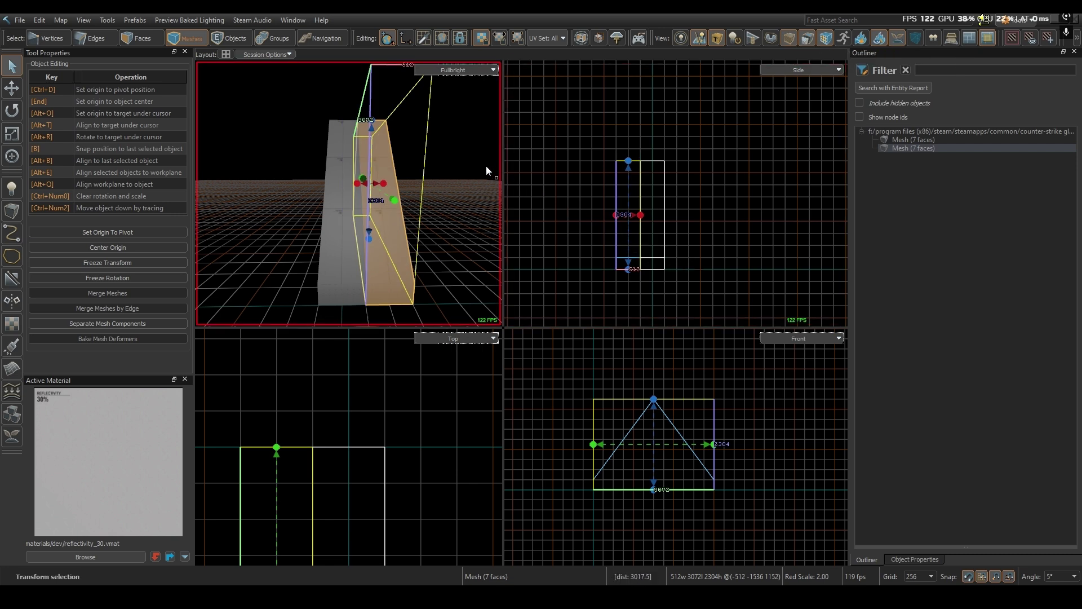
Center the copy's pivot and rotate it 5° in the Side view, tilting its peak toward the original ramp; deselect it.
{"action": "key", "text": "e"}
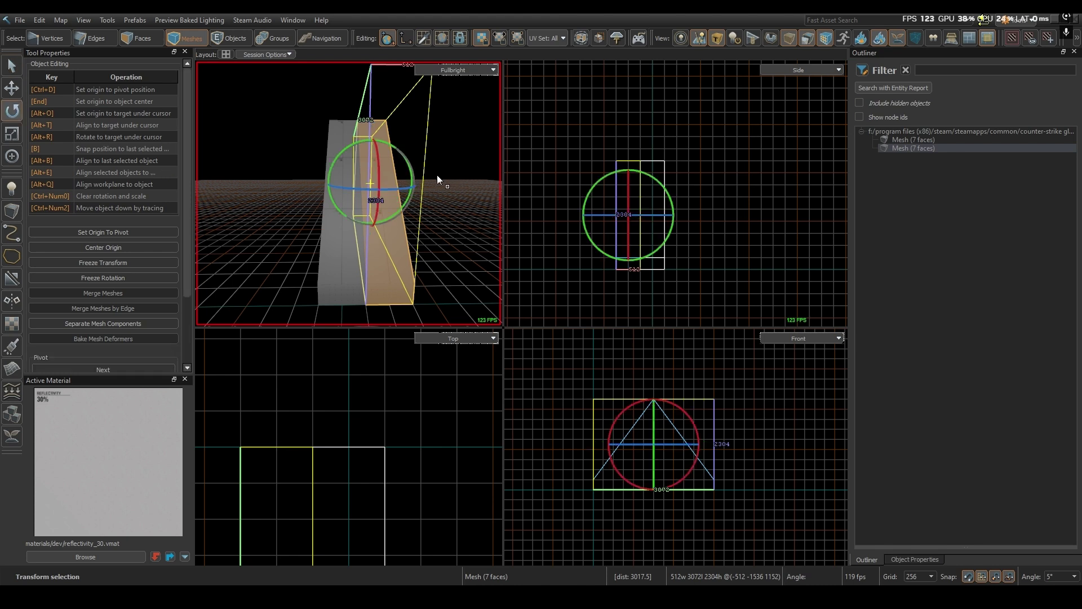
{"action": "key", "text": "Home"}
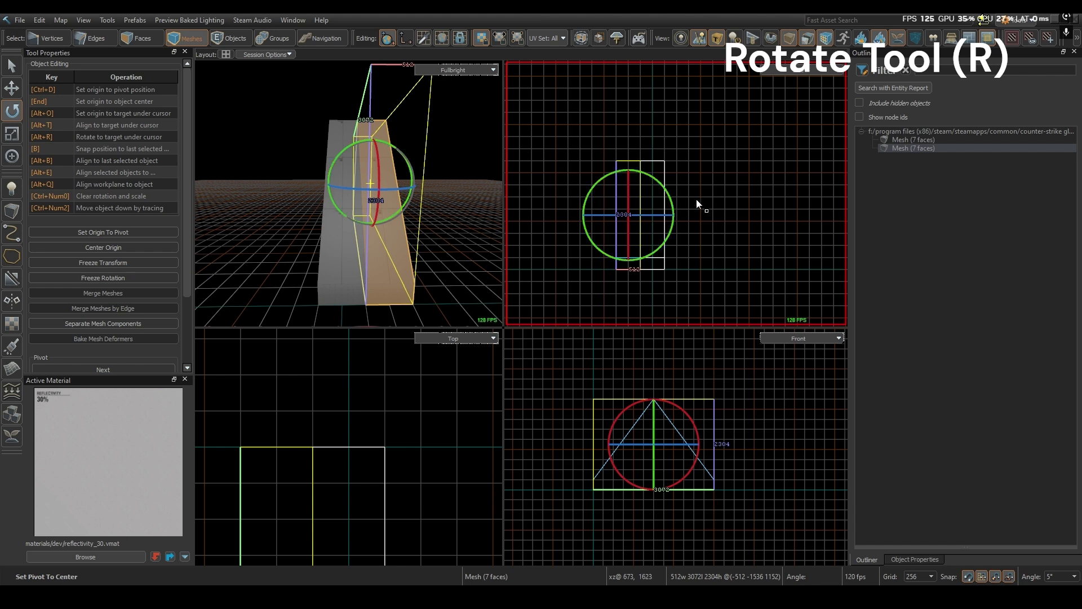
{"action": "scroll", "coordinate": [711, 209], "scroll_direction": "up", "scroll_amount": 2}
{"action": "scroll", "coordinate": [711, 209], "scroll_direction": "up", "scroll_amount": 1}
{"action": "middle_click_drag", "start_coordinate": [643, 239], "coordinate": [715, 205]}
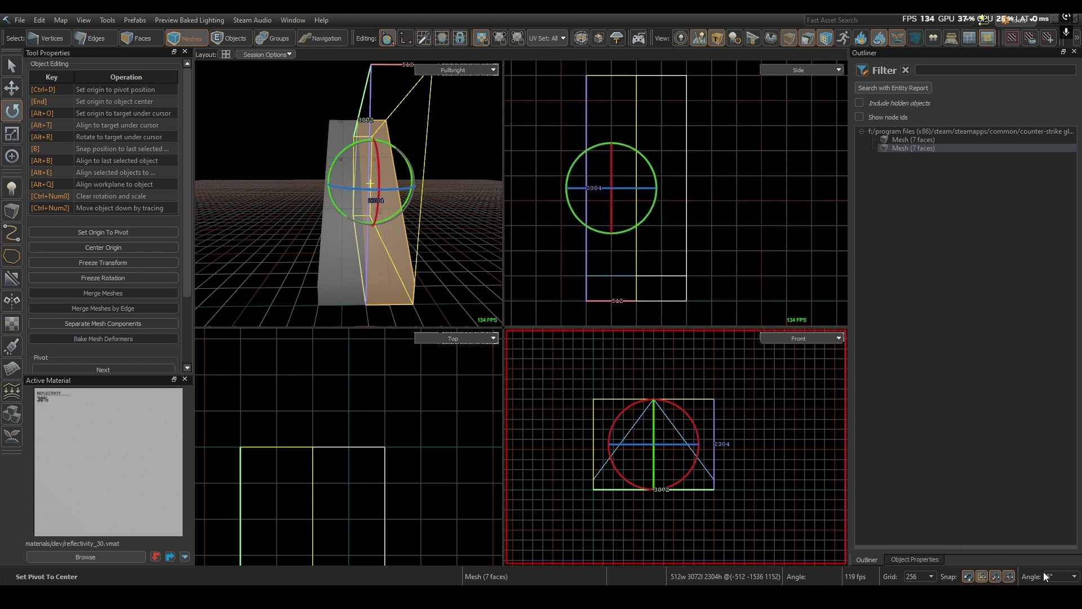
{"action": "left_click", "coordinate": [1061, 581]}
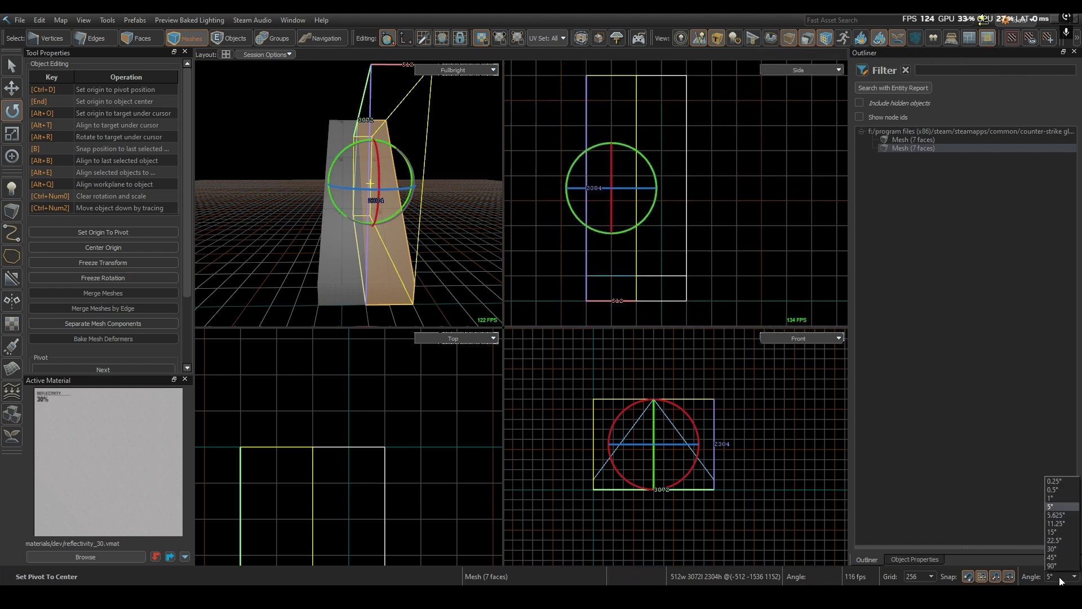
{"action": "left_click", "coordinate": [1060, 581]}
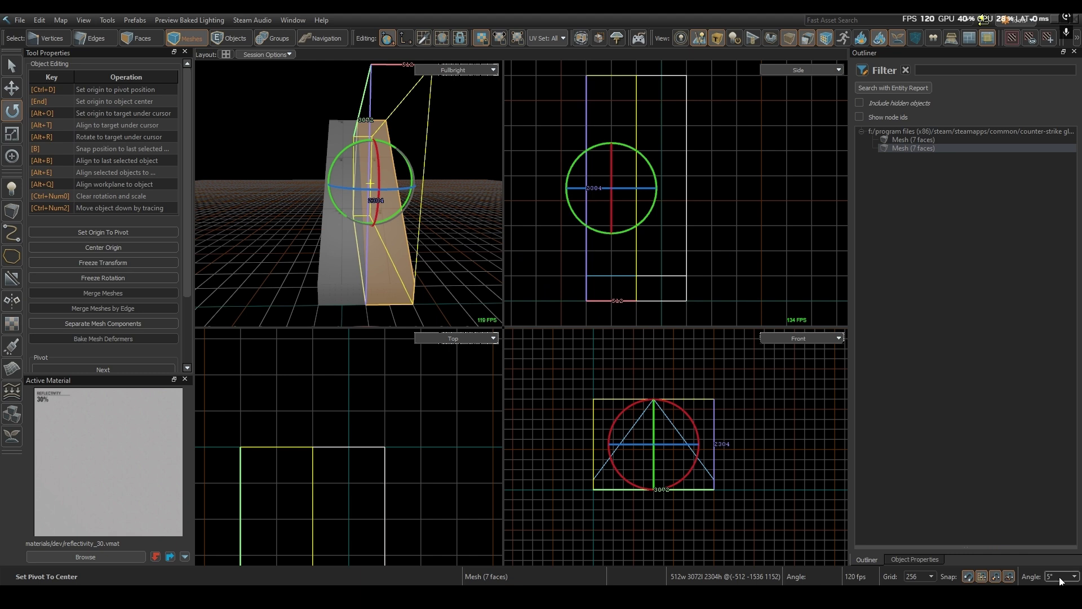
{"action": "left_click_drag", "start_coordinate": [636, 148], "coordinate": [643, 151]}
{"action": "left_click", "coordinate": [747, 249]}
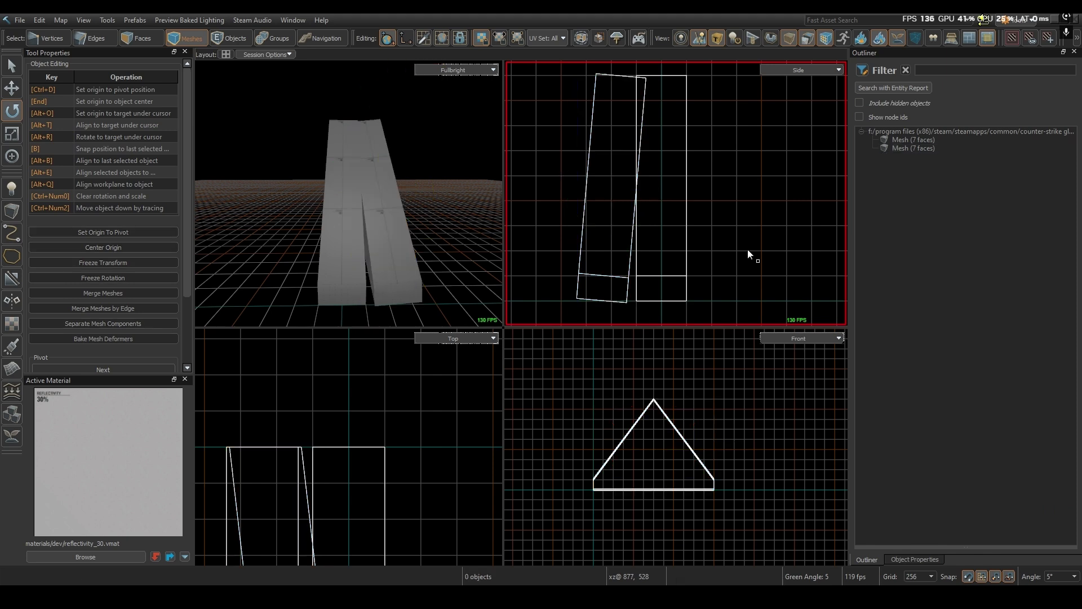
In vertex mode, select all vertices of the tilted ramp copy and snap its lower inner corner onto the original ramp's adjacent lower corner.
{"action": "middle_click_drag", "start_coordinate": [671, 261], "coordinate": [684, 234]}
{"action": "key", "text": "1"}
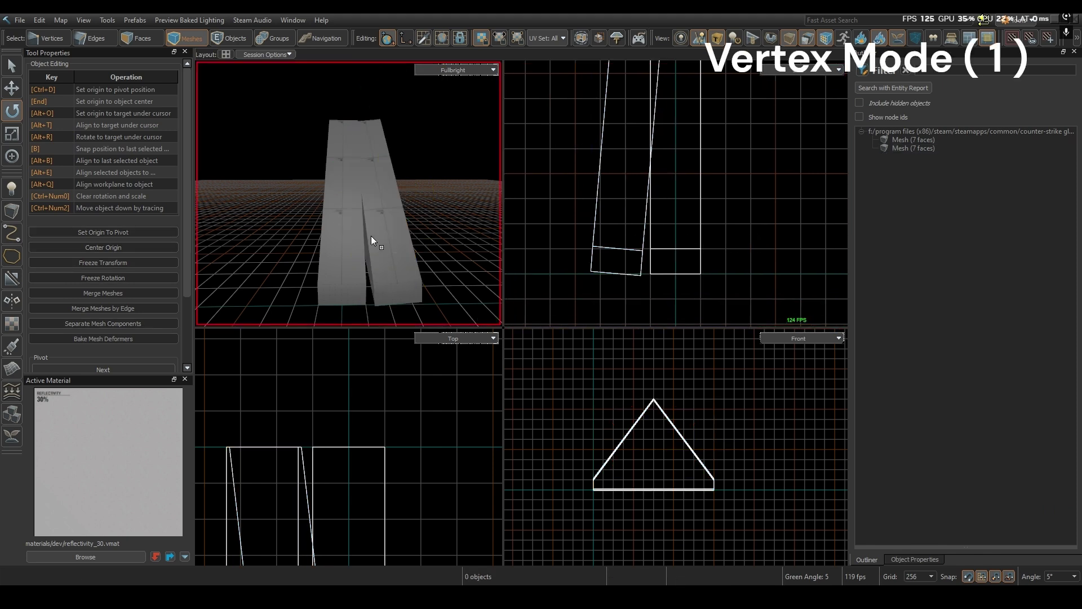
{"action": "left_click", "coordinate": [47, 39]}
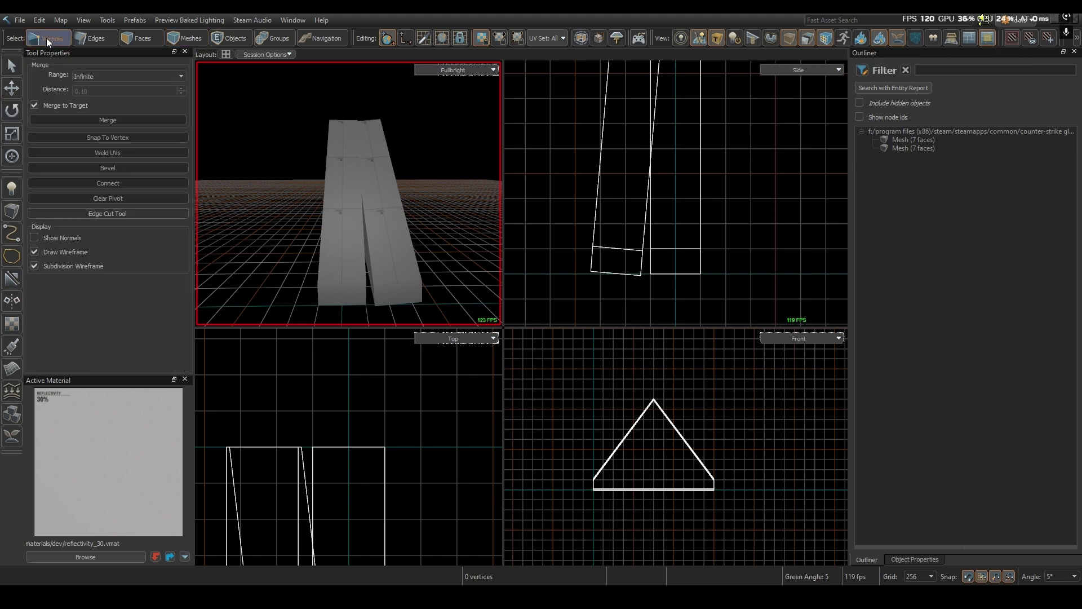
{"action": "double_click", "coordinate": [620, 228]}
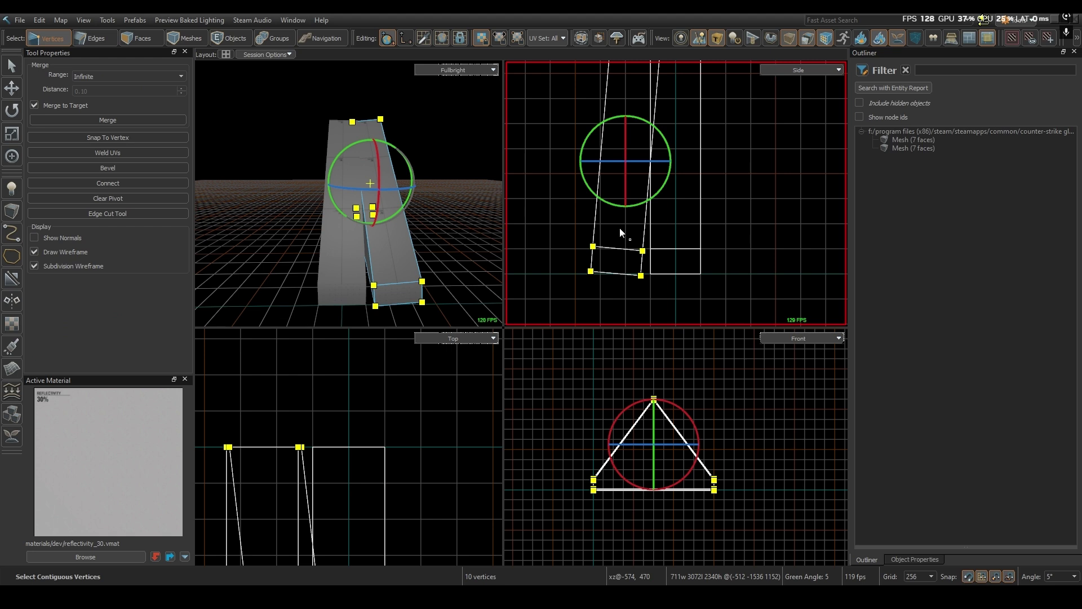
{"action": "key", "text": "w"}
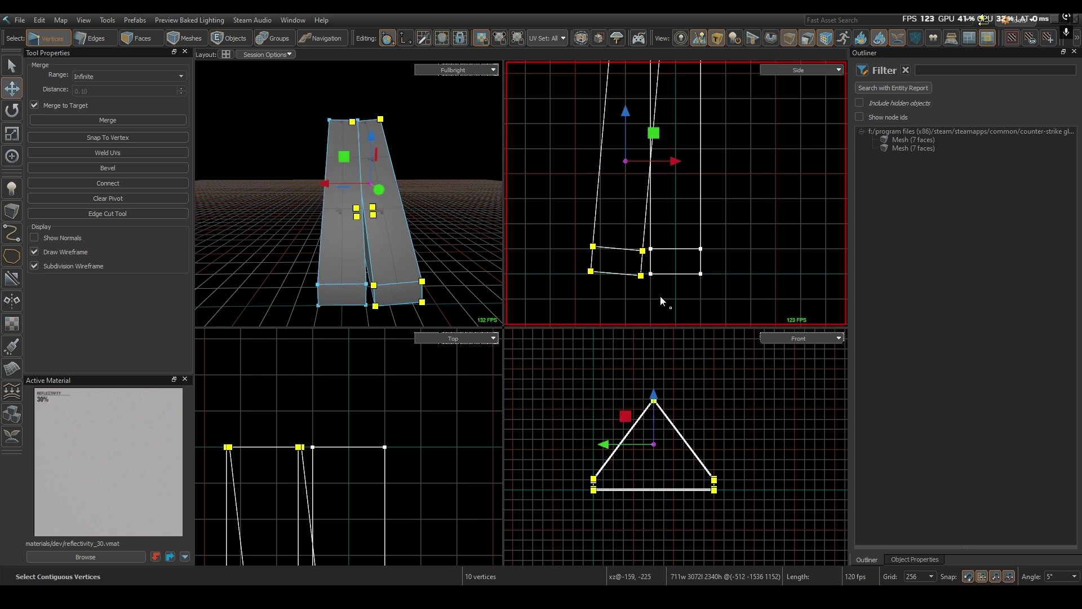
{"action": "scroll", "coordinate": [661, 296], "scroll_direction": "up", "scroll_amount": 3}
{"action": "scroll", "coordinate": [661, 299], "scroll_direction": "up", "scroll_amount": 2}
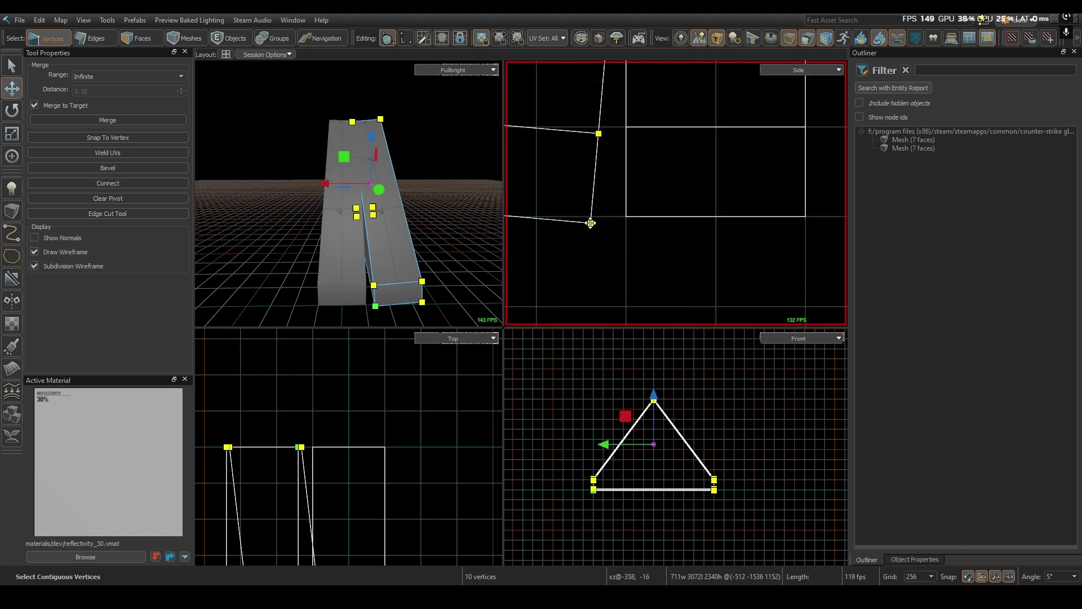
{"action": "left_click_drag", "start_coordinate": [590, 223], "coordinate": [625, 216]}
{"action": "scroll", "coordinate": [641, 171], "scroll_direction": "down", "scroll_amount": 4}
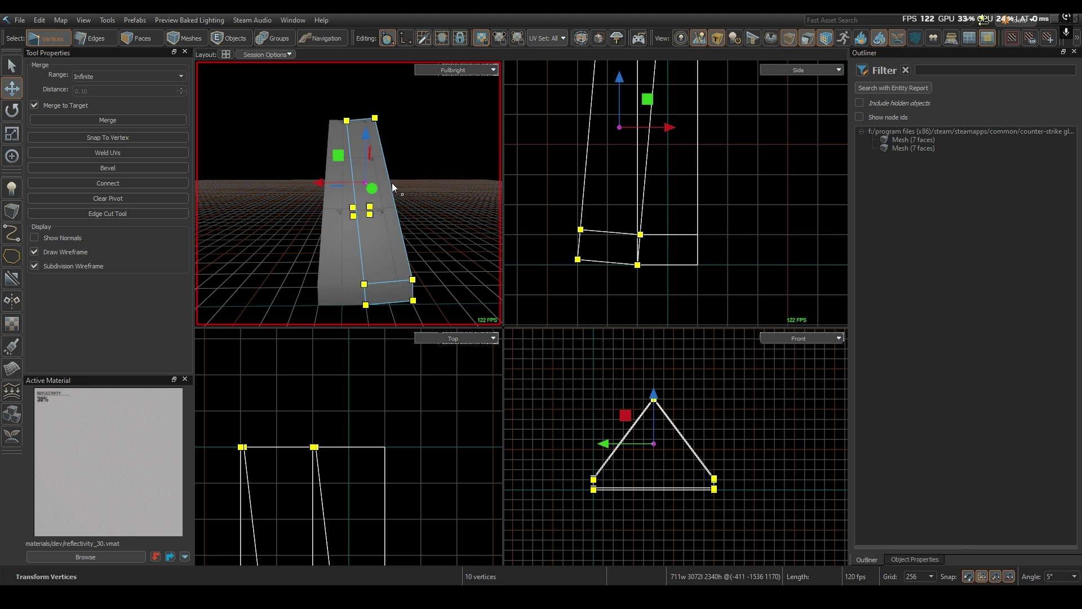
{"action": "key", "text": "4"}
{"action": "key", "text": "e"}
{"action": "scroll", "coordinate": [753, 217], "scroll_direction": "down", "scroll_amount": 2}
{"action": "scroll", "coordinate": [693, 198], "scroll_direction": "up", "scroll_amount": 1}
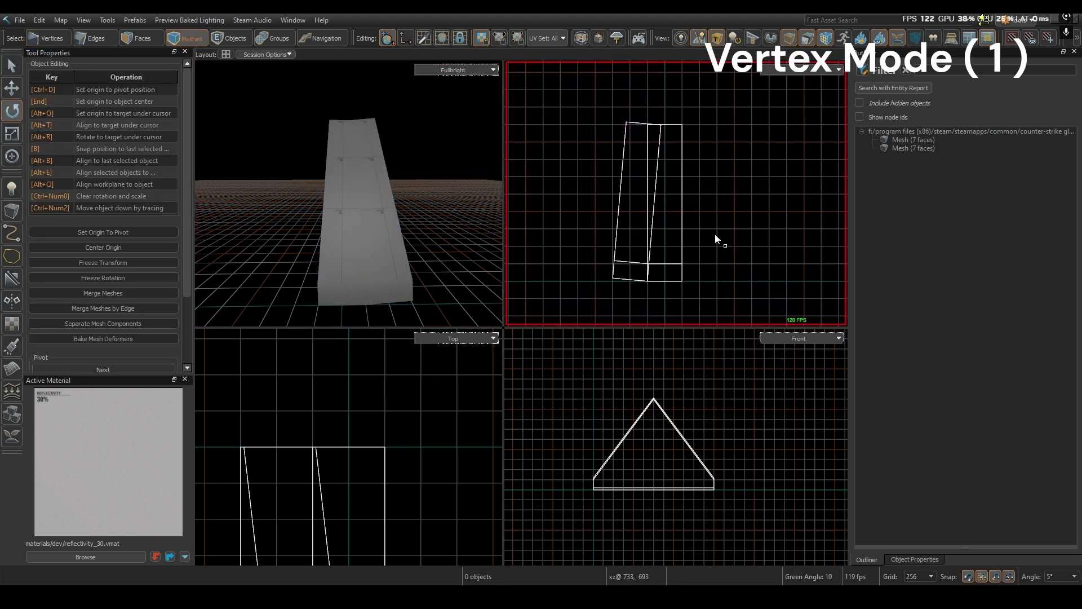
Select all vertices of both ramps and shift them down in the Side view, snapping the copy's outer lower corner to the grid.
{"action": "left_click", "coordinate": [52, 38]}
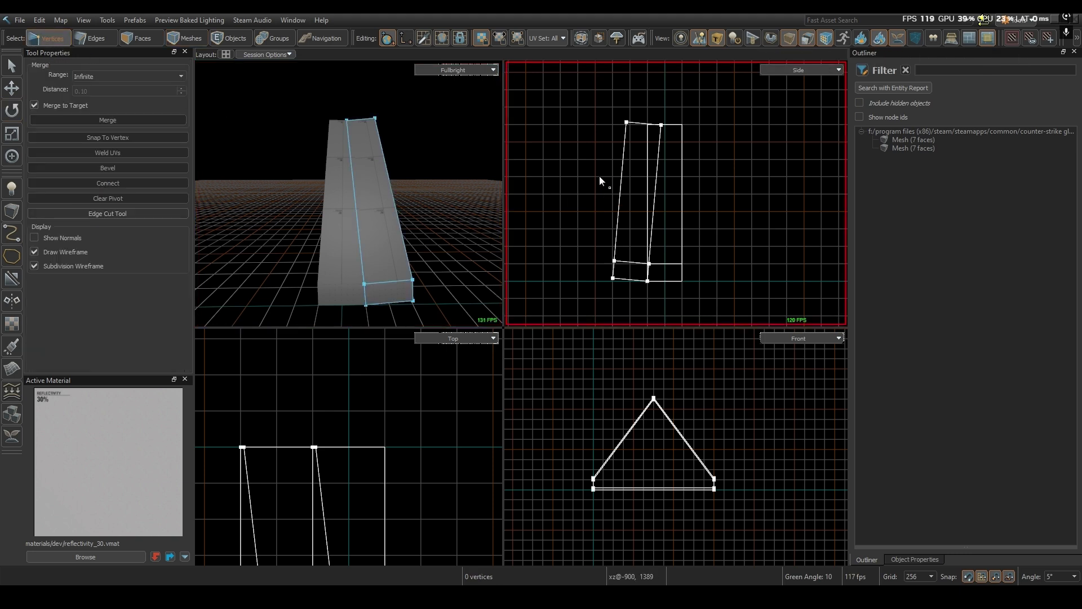
{"action": "left_click_drag", "start_coordinate": [583, 96], "coordinate": [725, 299]}
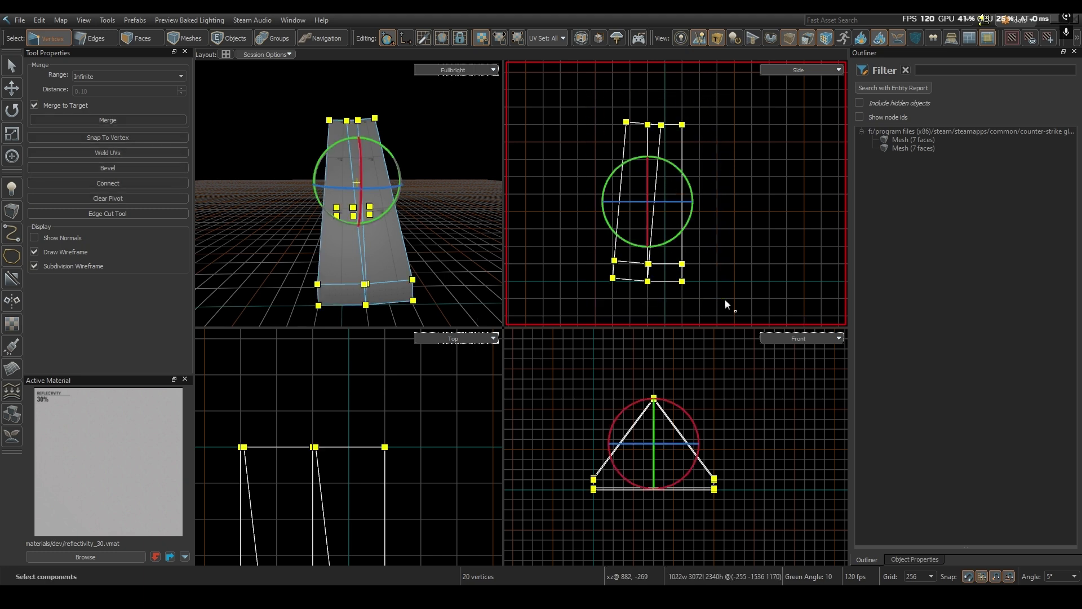
{"action": "scroll", "coordinate": [614, 292], "scroll_direction": "up", "scroll_amount": 5}
{"action": "scroll", "coordinate": [614, 265], "scroll_direction": "up", "scroll_amount": 2}
{"action": "left_click_drag", "start_coordinate": [603, 197], "coordinate": [604, 213]}
{"action": "scroll", "coordinate": [684, 236], "scroll_direction": "down", "scroll_amount": 4}
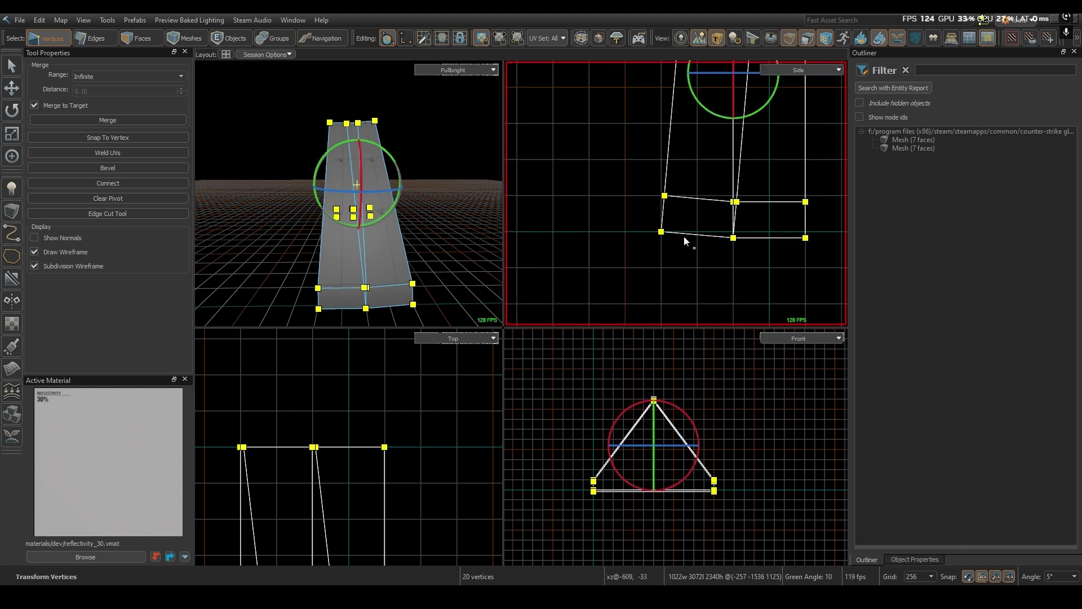
{"action": "scroll", "coordinate": [684, 235], "scroll_direction": "down", "scroll_amount": 2}
In mesh mode, duplicate both ramp meshes and offset the copies 1536 units along their width, clear of the originals.
{"action": "key", "text": "4"}
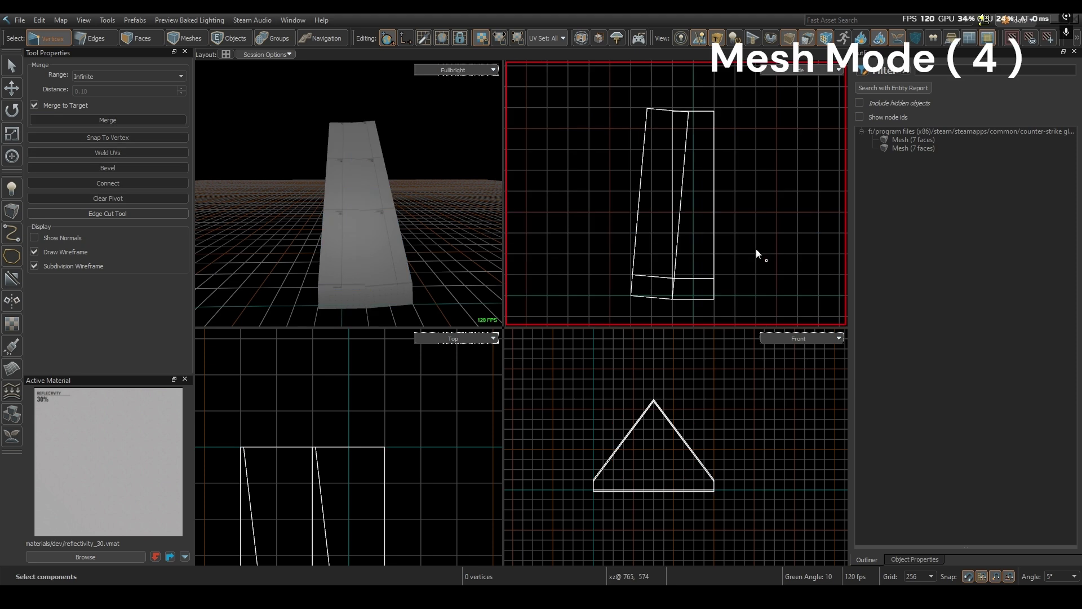
{"action": "left_click_drag", "start_coordinate": [594, 82], "coordinate": [750, 314]}
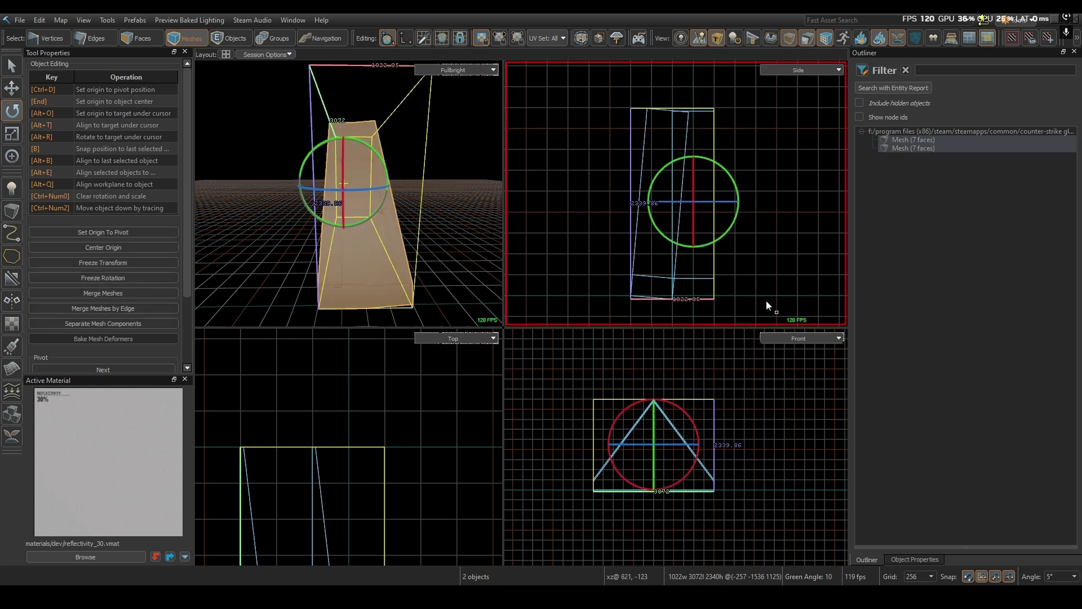
{"action": "middle_click_drag", "start_coordinate": [769, 284], "coordinate": [810, 280]}
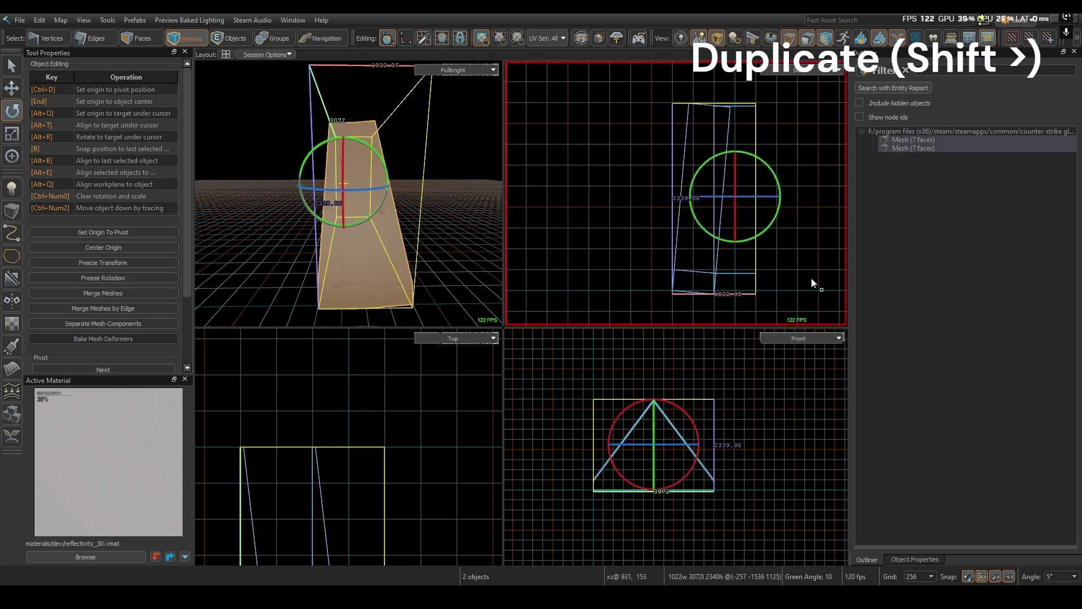
{"action": "key", "text": "shift+Left"}
{"action": "key", "text": "Left"}
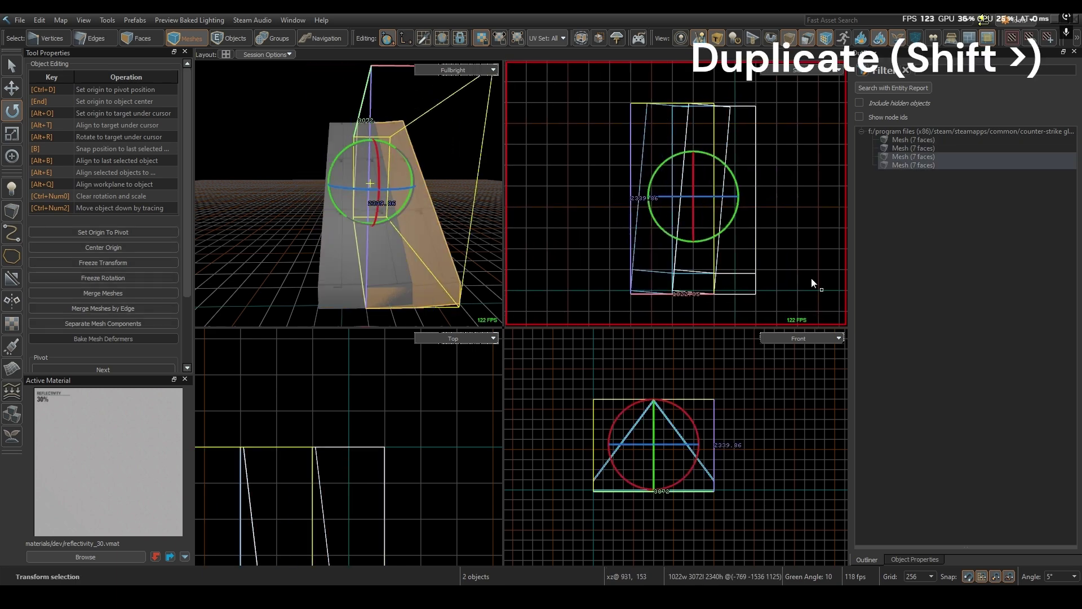
{"action": "key", "text": "Left"}
{"action": "key", "text": "Left"}
{"action": "key", "text": "Left"}
{"action": "key", "text": "Left"}
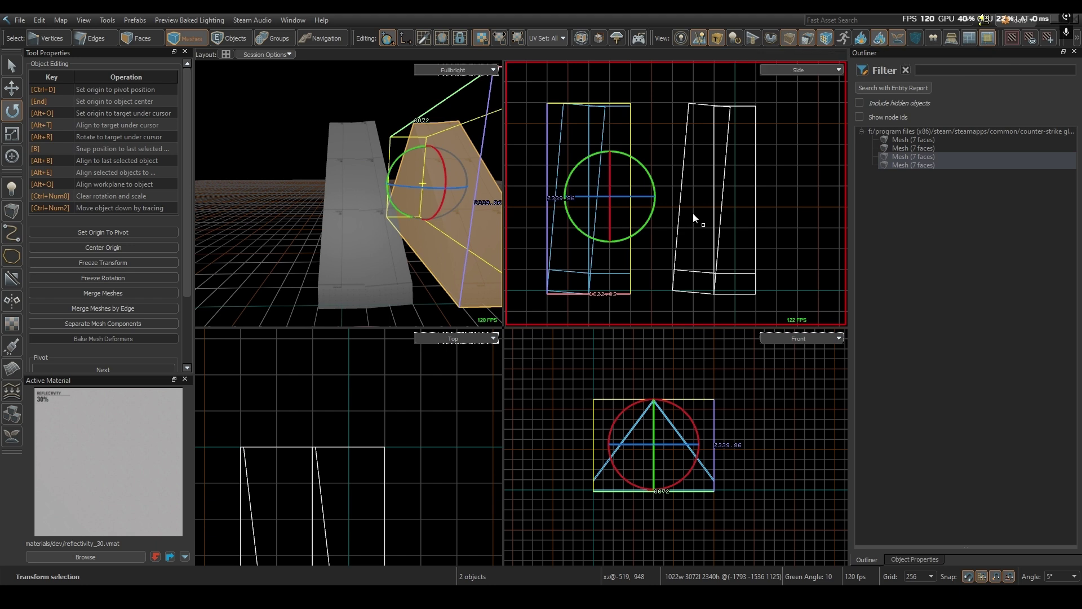
Center the pivot of the duplicated pair and rotate it 10° in the Side view toward the originals; deselect it.
{"action": "key", "text": "ctrl"}
{"action": "key", "text": "alt+Home"}
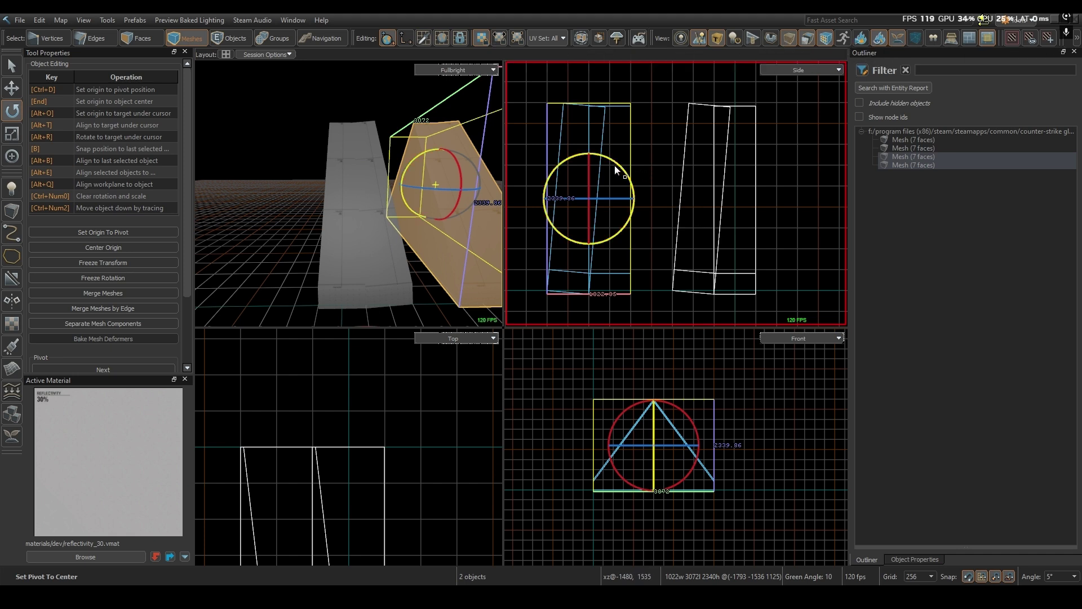
{"action": "left_click_drag", "start_coordinate": [616, 165], "coordinate": [624, 173]}
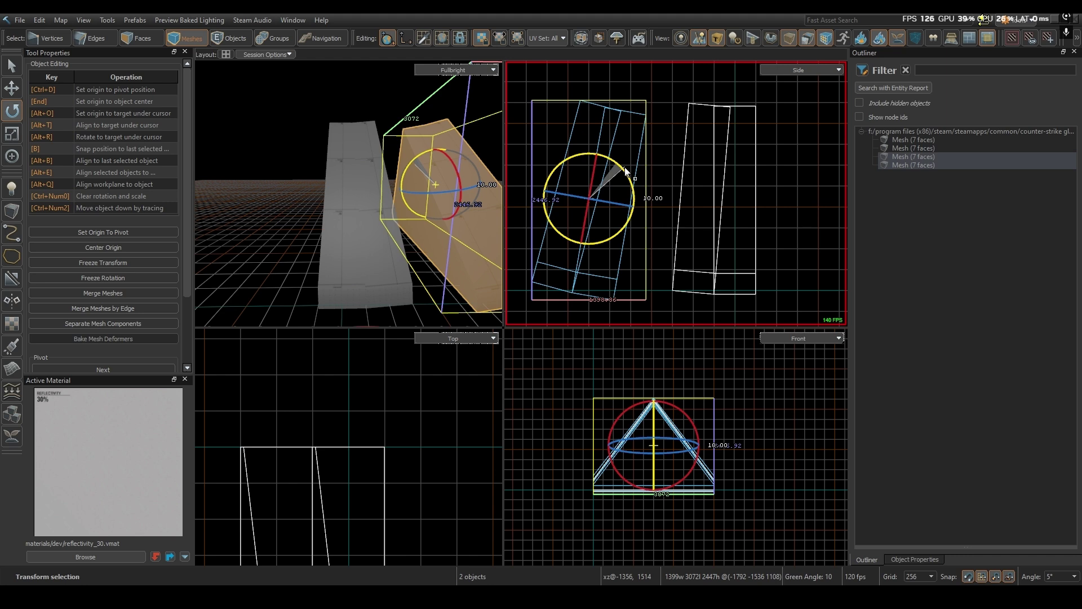
{"action": "middle_click_drag", "start_coordinate": [666, 251], "coordinate": [680, 227]}
{"action": "left_click", "coordinate": [678, 283]}
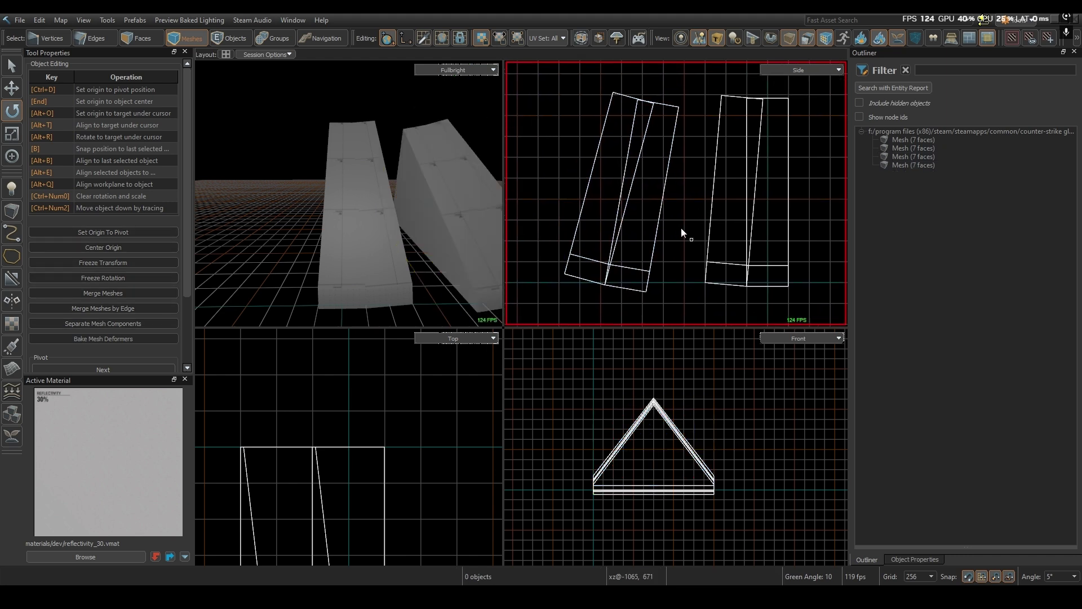
In vertex mode, select the rotated pair's vertices and snap its lower inner corner onto the original pair's lower outer corner; deselect.
{"action": "scroll", "coordinate": [680, 227], "scroll_direction": "down", "scroll_amount": 1}
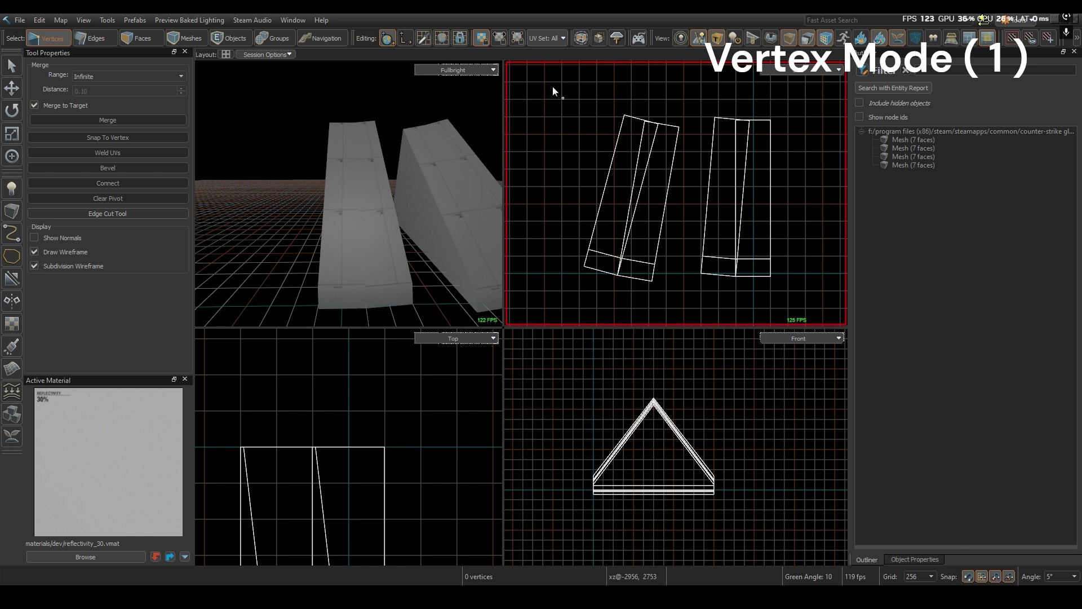
{"action": "left_click_drag", "start_coordinate": [552, 88], "coordinate": [684, 295]}
{"action": "scroll", "coordinate": [679, 280], "scroll_direction": "up", "scroll_amount": 3}
{"action": "left_click_drag", "start_coordinate": [621, 282], "coordinate": [725, 266]}
{"action": "scroll", "coordinate": [662, 281], "scroll_direction": "down", "scroll_amount": 5}
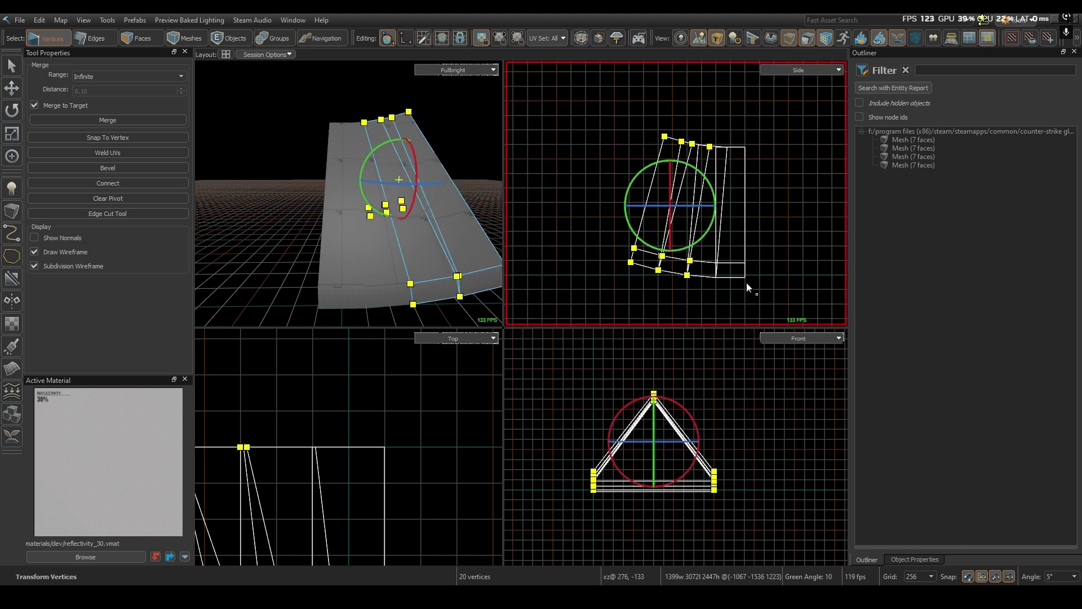
{"action": "middle_click_drag", "start_coordinate": [746, 282], "coordinate": [717, 291]}
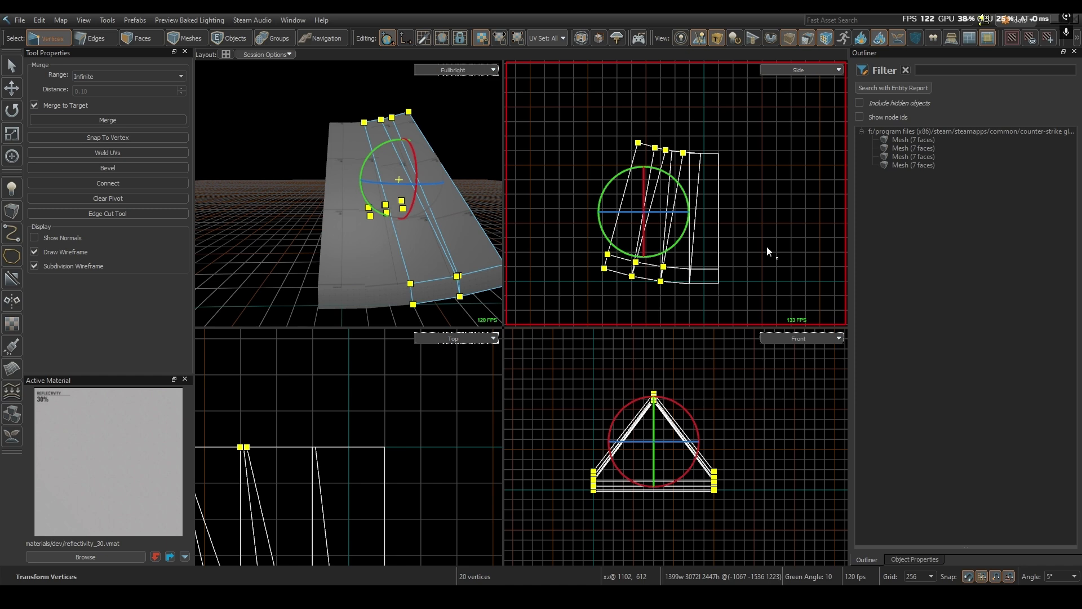
{"action": "key", "text": "Escape"}
Select the vertices of the four joined segments in the Side view and align a lower corner to the grid.
{"action": "key", "text": "4"}
{"action": "key", "text": "1"}
{"action": "left_click_drag", "start_coordinate": [565, 107], "coordinate": [708, 295]}
{"action": "scroll", "coordinate": [606, 264], "scroll_direction": "up", "scroll_amount": 3}
{"action": "scroll", "coordinate": [624, 290], "scroll_direction": "down", "scroll_amount": 2}
In mesh mode, duplicate the four joined segments and offset the copies sideways, clear of the originals.
{"action": "key", "text": "4"}
{"action": "mouse_move", "coordinate": [588, 85]}
{"action": "left_mouse_down"}
{"action": "mouse_move", "coordinate": [769, 310]}
{"action": "mouse_move", "coordinate": [792, 302]}
{"action": "left_mouse_up"}
{"action": "key", "text": "shift+Left"}
{"action": "key", "text": "Left"}
{"action": "key", "text": "Left"}
{"action": "key", "text": "Left"}
{"action": "key", "text": "Left"}
{"action": "key", "text": "Left"}
{"action": "key", "text": "Left"}
{"action": "key", "text": "Left"}
{"action": "key", "text": "Left"}
{"action": "key", "text": "Left"}
Center the pivot of the four duplicated segments and rotate them 20° in the Side view; deselect them.
{"action": "key", "text": "End"}
{"action": "left_click_drag", "start_coordinate": [627, 184], "coordinate": [634, 198]}
{"action": "key", "text": "Escape"}
{"action": "scroll", "coordinate": [682, 180], "scroll_direction": "down", "scroll_amount": 2}
In vertex mode, snap the four rotated copies onto the outer end of the original four segments, then deselect.
{"action": "key", "text": "1"}
{"action": "left_click_drag", "start_coordinate": [713, 135], "coordinate": [674, 194]}
{"action": "scroll", "coordinate": [751, 281], "scroll_direction": "up", "scroll_amount": 6}
{"action": "scroll", "coordinate": [677, 248], "scroll_direction": "down", "scroll_amount": 6}
{"action": "scroll", "coordinate": [703, 275], "scroll_direction": "down", "scroll_amount": 2}
{"action": "key", "text": "Escape"}
{"action": "scroll", "coordinate": [623, 272], "scroll_direction": "down", "scroll_amount": 3}
{"action": "key", "text": "4"}
{"action": "left_click_drag", "start_coordinate": [604, 191], "coordinate": [743, 279]}
{"action": "right_click_drag", "start_coordinate": [748, 198], "coordinate": [786, 197]}
{"action": "key", "text": "shift+Left"}
{"action": "key", "text": "Left"}
{"action": "key", "text": "Left"}
{"action": "key", "text": "Left"}
{"action": "key", "text": "Left"}
{"action": "key", "text": "Left"}
{"action": "key", "text": "Left"}
{"action": "key", "text": "Left"}
{"action": "key", "text": "Left"}
{"action": "key", "text": "Left"}
{"action": "key", "text": "Left"}
{"action": "key", "text": "Left"}
{"action": "key", "text": "Left"}
{"action": "key", "text": "Left"}
{"action": "key", "text": "Left"}
{"action": "key", "text": "Left"}
{"action": "key", "text": "Left"}
{"action": "key", "text": "Left"}
{"action": "key", "text": "Left"}
{"action": "key", "text": "Left"}
{"action": "key", "text": "Left"}
{"action": "key", "text": "Left"}
{"action": "key", "text": "Delete"}
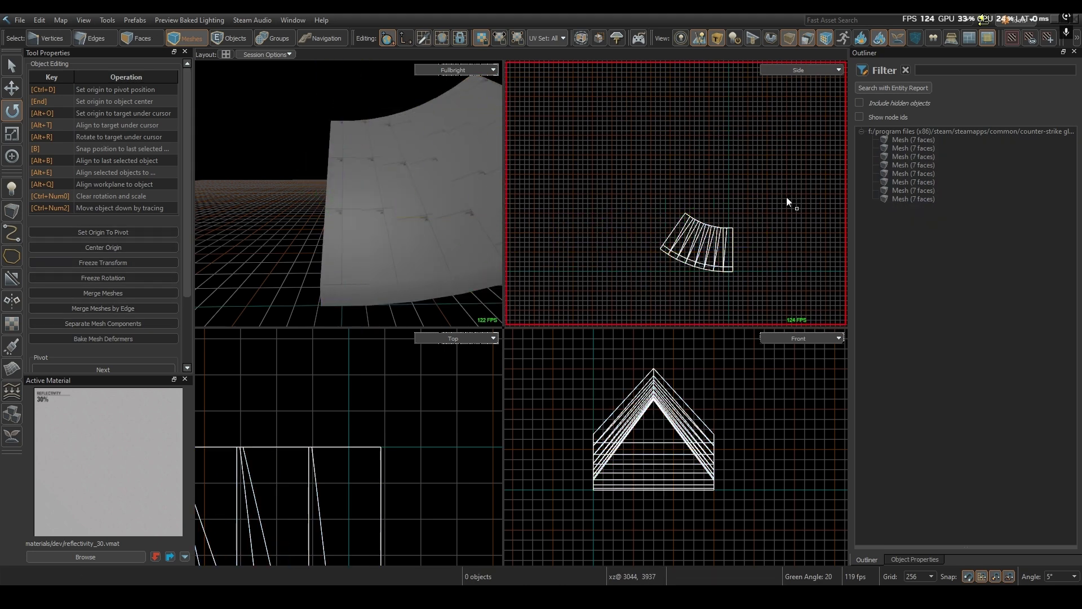
Select the vertices of all eight joined segments and move them down in the Side view, snapping a lower corner to the grid.
{"action": "key", "text": "1"}
{"action": "left_click_drag", "start_coordinate": [772, 196], "coordinate": [645, 287]}
{"action": "scroll", "coordinate": [663, 254], "scroll_direction": "up", "scroll_amount": 8}
{"action": "left_click_drag", "start_coordinate": [631, 196], "coordinate": [633, 225]}
{"action": "scroll", "coordinate": [676, 244], "scroll_direction": "down", "scroll_amount": 8}
{"action": "key", "text": "Escape"}
In mesh mode, duplicate the eight joined segments and offset the copies sideways, clear of the originals.
{"action": "key", "text": "4"}
{"action": "left_click_drag", "start_coordinate": [602, 168], "coordinate": [727, 258]}
{"action": "key", "text": "shift+Left"}
{"action": "key", "text": "Left"}
{"action": "key", "text": "Left"}
{"action": "key", "text": "Left"}
{"action": "key", "text": "Left"}
{"action": "key", "text": "Left"}
{"action": "key", "text": "Left"}
{"action": "key", "text": "Left"}
{"action": "key", "text": "Left"}
{"action": "key", "text": "Left"}
{"action": "key", "text": "Left"}
{"action": "key", "text": "Left"}
{"action": "key", "text": "Left"}
{"action": "key", "text": "Left"}
{"action": "key", "text": "Left"}
{"action": "key", "text": "Left"}
{"action": "key", "text": "Left"}
Center the pivot of the eight duplicated segments and rotate them 40° in the Side view.
{"action": "right_click_drag", "start_coordinate": [658, 289], "coordinate": [748, 317]}
{"action": "key", "text": "End"}
{"action": "left_click_drag", "start_coordinate": [680, 191], "coordinate": [709, 220]}
In vertex mode, select the eight rotated copies' vertices and snap their lower inner corner onto the raised end of the original curve; deselect.
{"action": "key", "text": "1"}
{"action": "left_click_drag", "start_coordinate": [697, 175], "coordinate": [587, 292]}
{"action": "scroll", "coordinate": [663, 284], "scroll_direction": "up", "scroll_amount": 5}
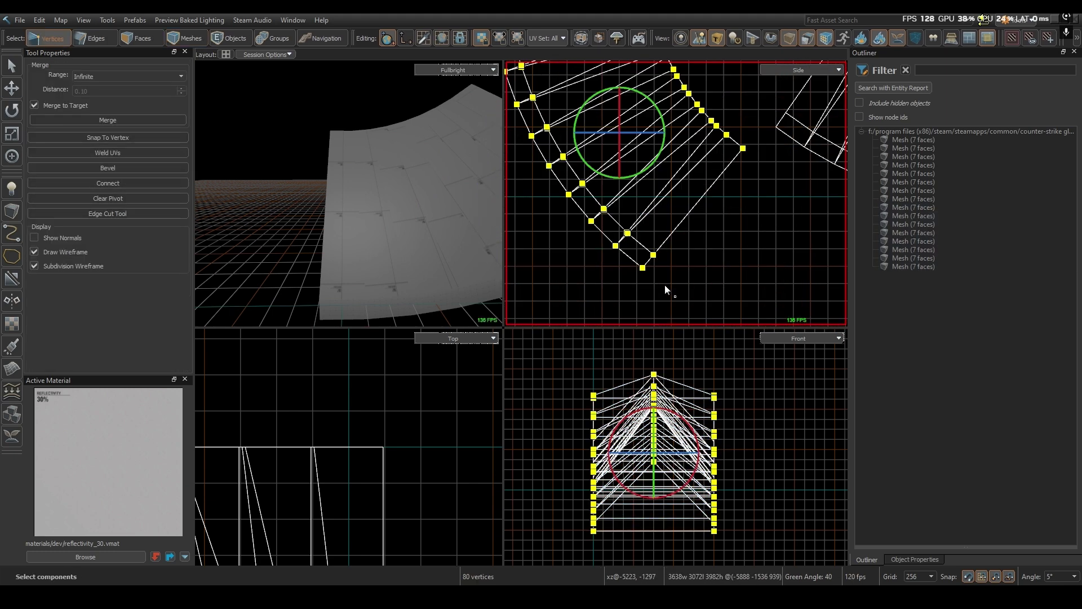
{"action": "left_click_drag", "start_coordinate": [655, 271], "coordinate": [771, 140]}
{"action": "scroll", "coordinate": [778, 179], "scroll_direction": "down", "scroll_amount": 4}
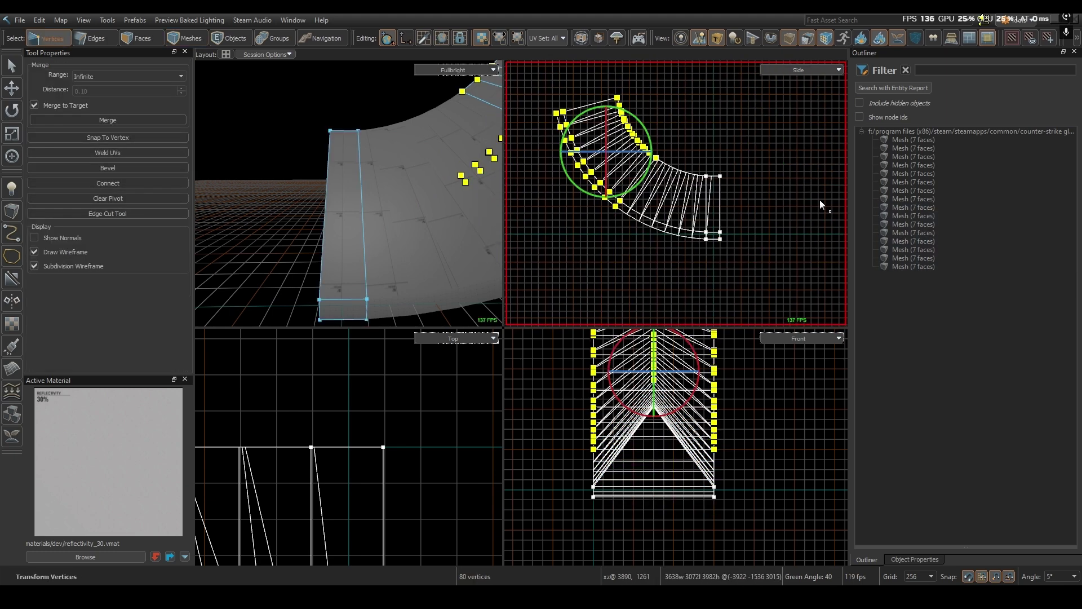
{"action": "left_click", "coordinate": [775, 197]}
In mesh mode, delete the uppermost segment at the raised end of the curved ramp.
{"action": "right_click_drag", "start_coordinate": [683, 113], "coordinate": [690, 146]}
{"action": "key", "text": "4"}
{"action": "left_click", "coordinate": [656, 167]}
{"action": "key", "text": "Delete"}
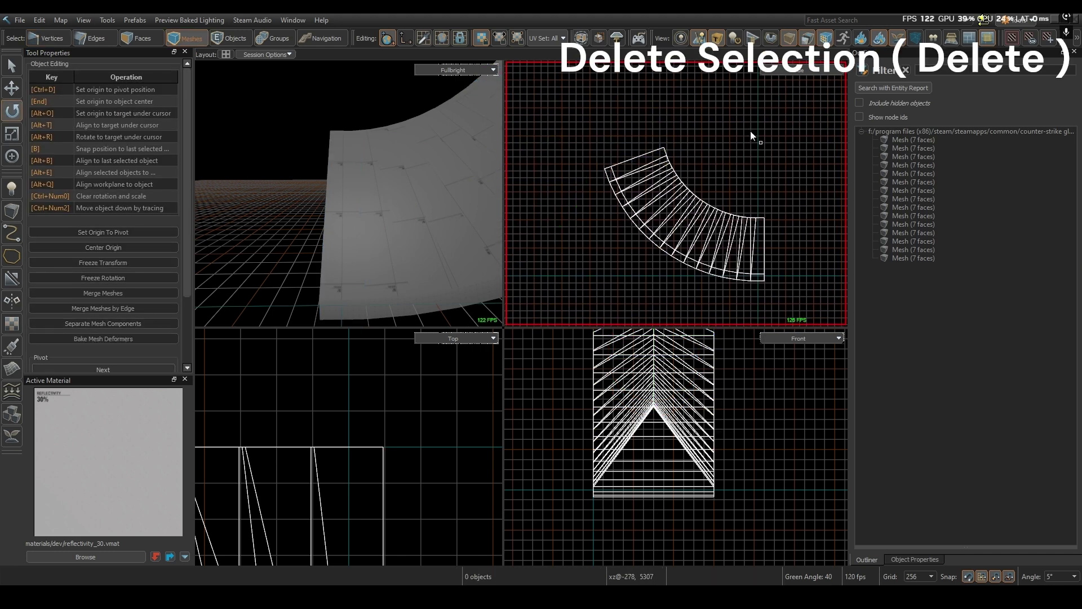
Select all remaining ramp segments, center their pivot and rotate them -30° in the Side view to level the curve; deselect them.
{"action": "left_click_drag", "start_coordinate": [569, 103], "coordinate": [812, 324]}
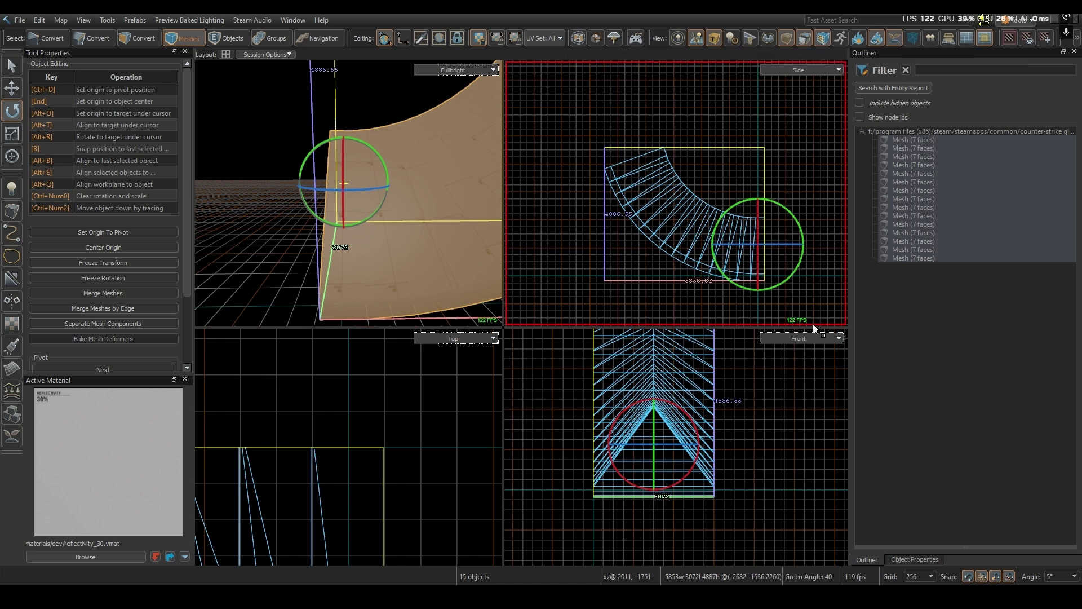
{"action": "key", "text": "Home"}
{"action": "left_click_drag", "start_coordinate": [716, 182], "coordinate": [695, 173]}
{"action": "key", "text": "Escape"}
{"action": "right_click_drag", "start_coordinate": [420, 184], "coordinate": [464, 198]}
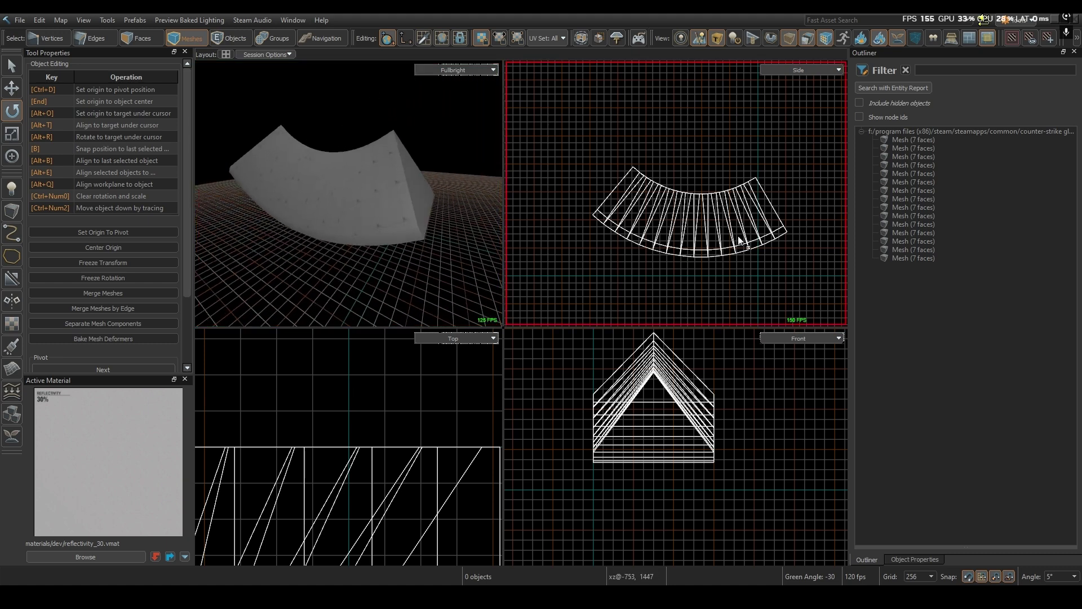
{"action": "left_click", "coordinate": [399, 202]}
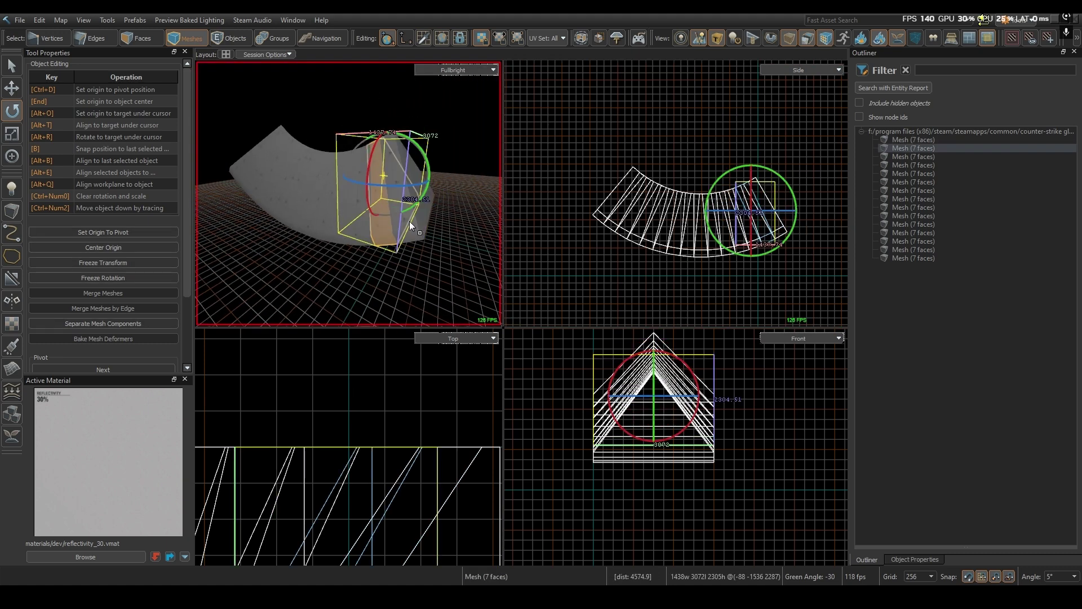
{"action": "left_click", "coordinate": [479, 139]}
In face mode, select the sloped faces and narrow lower rim faces along one side of the curved ramp.
{"action": "right_click_drag", "start_coordinate": [479, 138], "coordinate": [348, 193]}
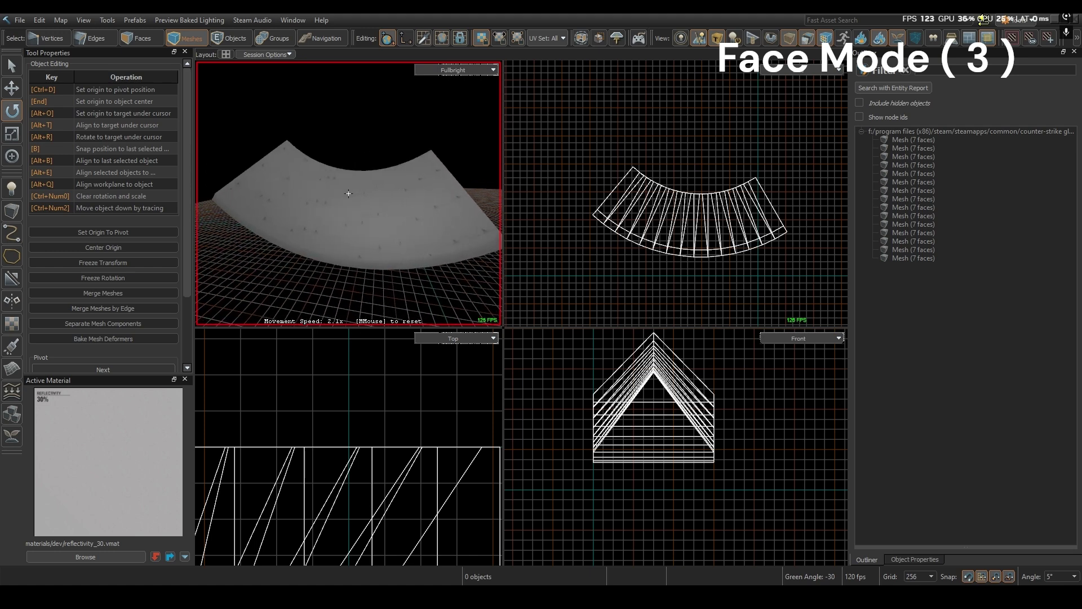
{"action": "left_click", "coordinate": [146, 43]}
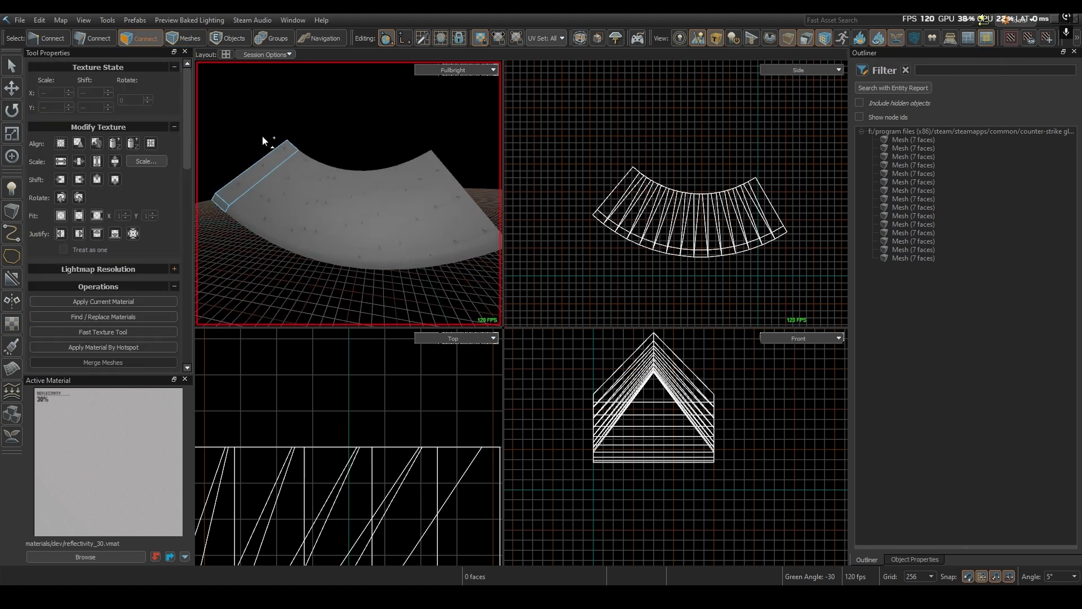
{"action": "mouse_move", "coordinate": [266, 152]}
{"action": "left_mouse_down"}
{"action": "mouse_move", "coordinate": [298, 192]}
{"action": "mouse_move", "coordinate": [357, 212]}
{"action": "mouse_move", "coordinate": [467, 213]}
{"action": "left_mouse_up"}
{"action": "mouse_move", "coordinate": [269, 232]}
{"action": "left_mouse_down", "text": "shift"}
{"action": "mouse_move", "coordinate": [305, 250]}
{"action": "mouse_move", "coordinate": [478, 248]}
{"action": "left_mouse_up", "text": "shift"}
{"action": "right_click_drag", "start_coordinate": [478, 248], "coordinate": [348, 194]}
{"action": "left_click", "coordinate": [358, 229], "text": "shift"}
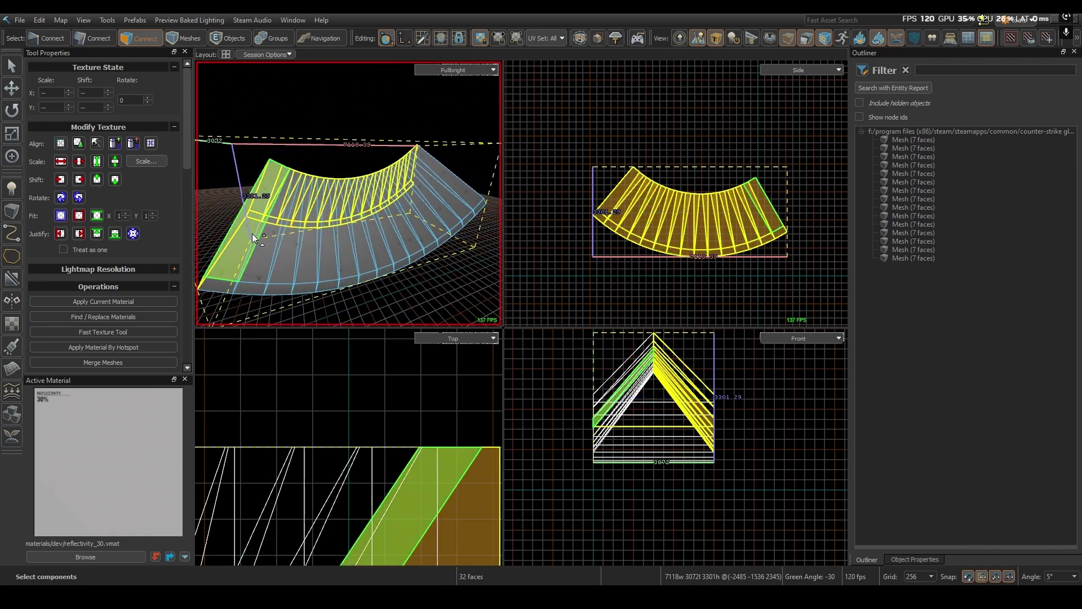
Add the sloped and lower rim faces on the opposite side of the curved ramp to the selection.
{"action": "left_click_drag", "start_coordinate": [250, 236], "coordinate": [468, 220], "text": "shift"}
{"action": "left_click_drag", "start_coordinate": [382, 270], "coordinate": [228, 286], "text": "shift"}
{"action": "right_click_drag", "start_coordinate": [228, 287], "coordinate": [348, 194]}
{"action": "left_click", "coordinate": [399, 231], "text": "shift"}
{"action": "key", "text": "s"}
{"action": "right_click_drag", "start_coordinate": [398, 231], "coordinate": [348, 194]}
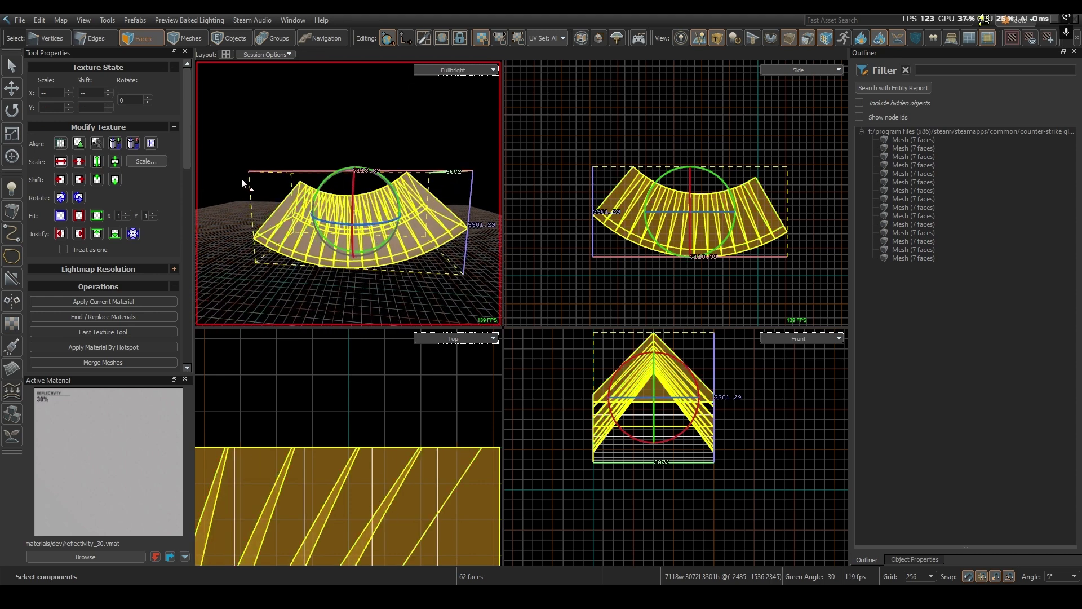
Copy the selected ramp surface faces and paste one copy with Paste Special, starting at the center of the original.
{"action": "right_click", "coordinate": [296, 232]}
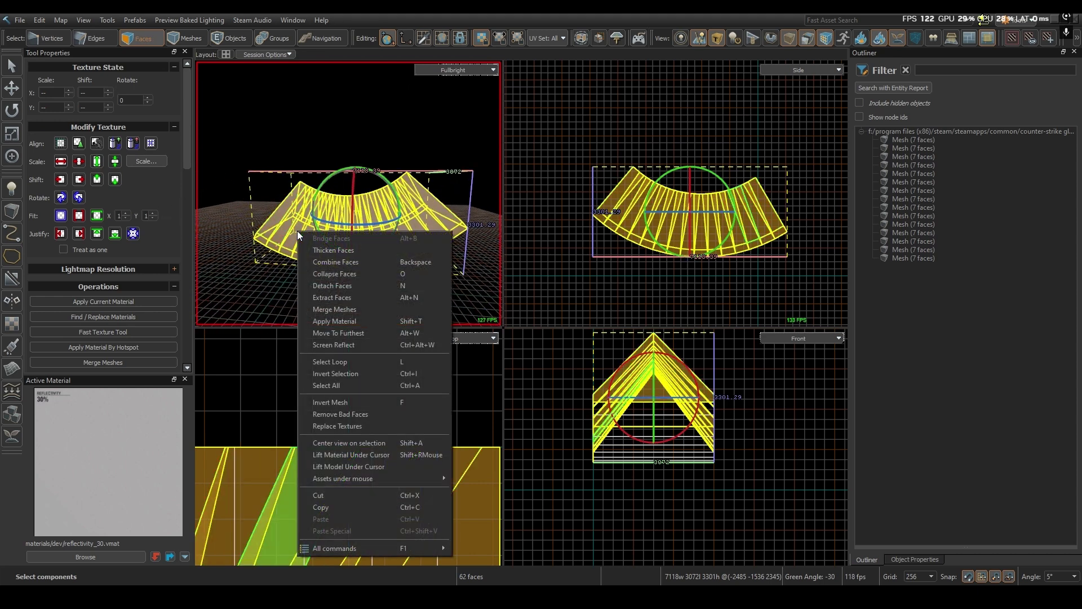
{"action": "left_click", "coordinate": [341, 503]}
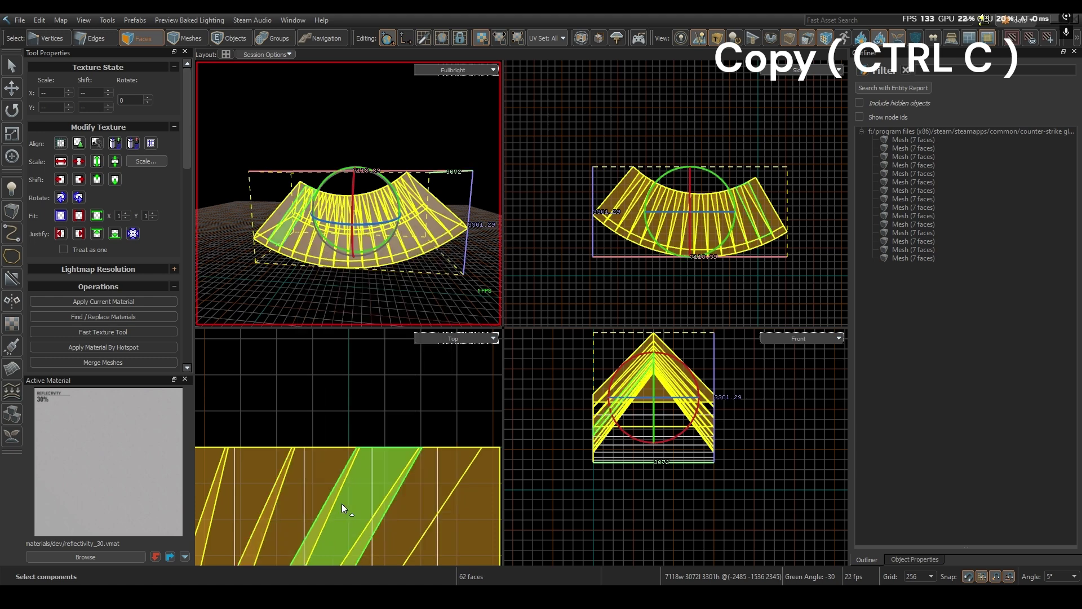
{"action": "right_click", "coordinate": [303, 245]}
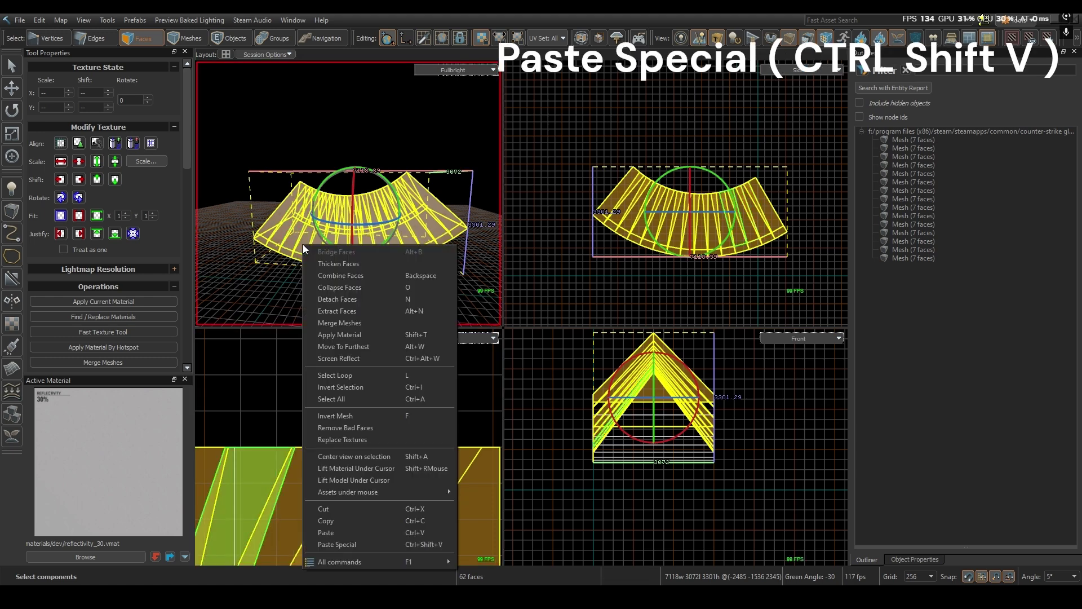
{"action": "left_click", "coordinate": [346, 543]}
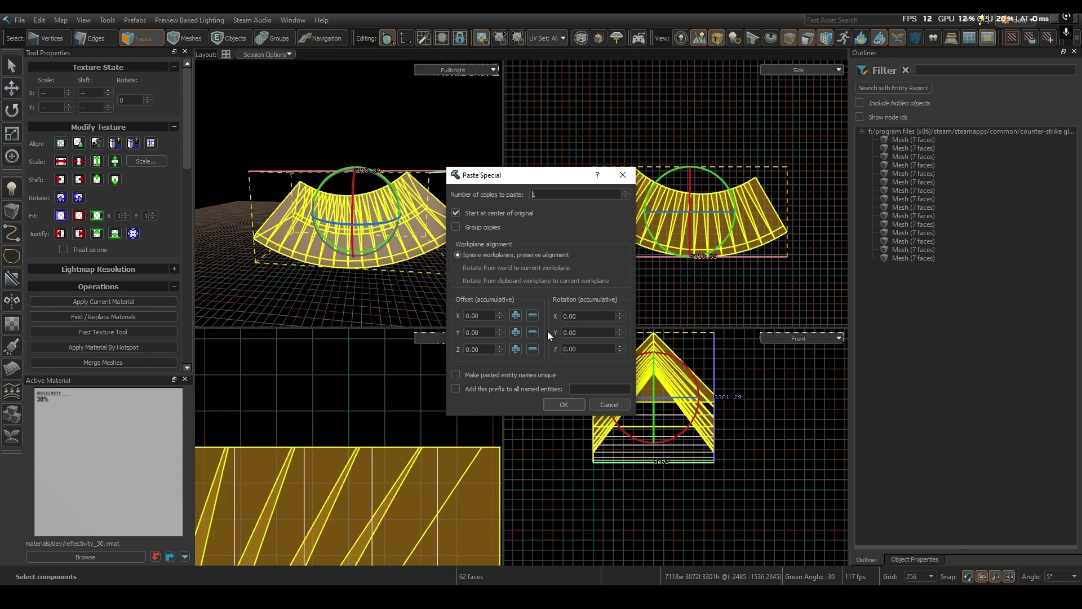
{"action": "left_click", "coordinate": [564, 403]}
Thicken the pasted ramp surface faces to a thickness of 8 and apply the operation.
{"action": "scroll", "coordinate": [113, 316], "scroll_direction": "down", "scroll_amount": 2}
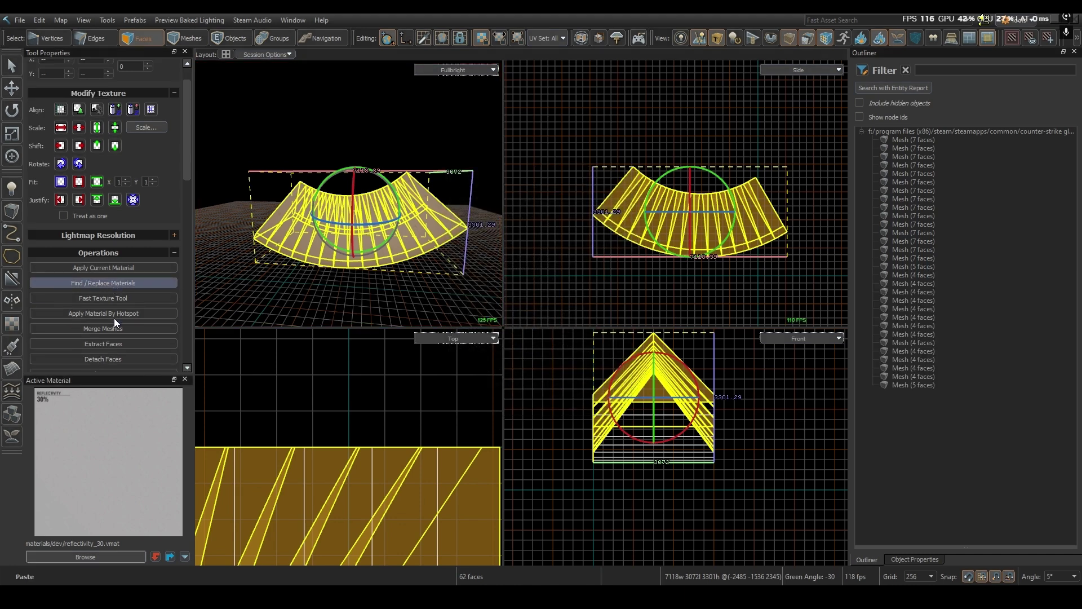
{"action": "scroll", "coordinate": [123, 340], "scroll_direction": "down", "scroll_amount": 2}
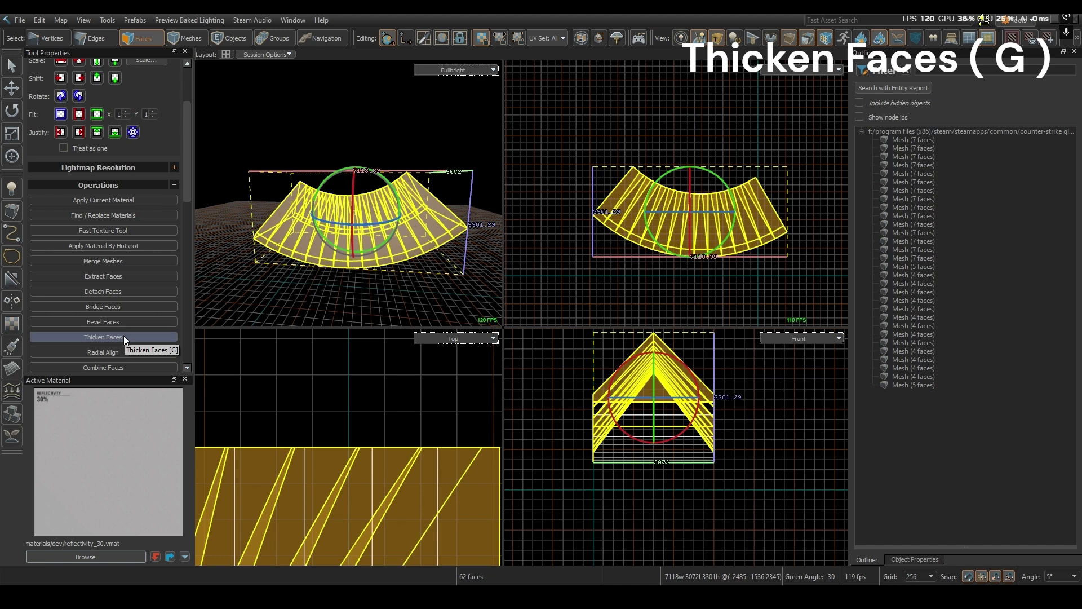
{"action": "left_click", "coordinate": [123, 335]}
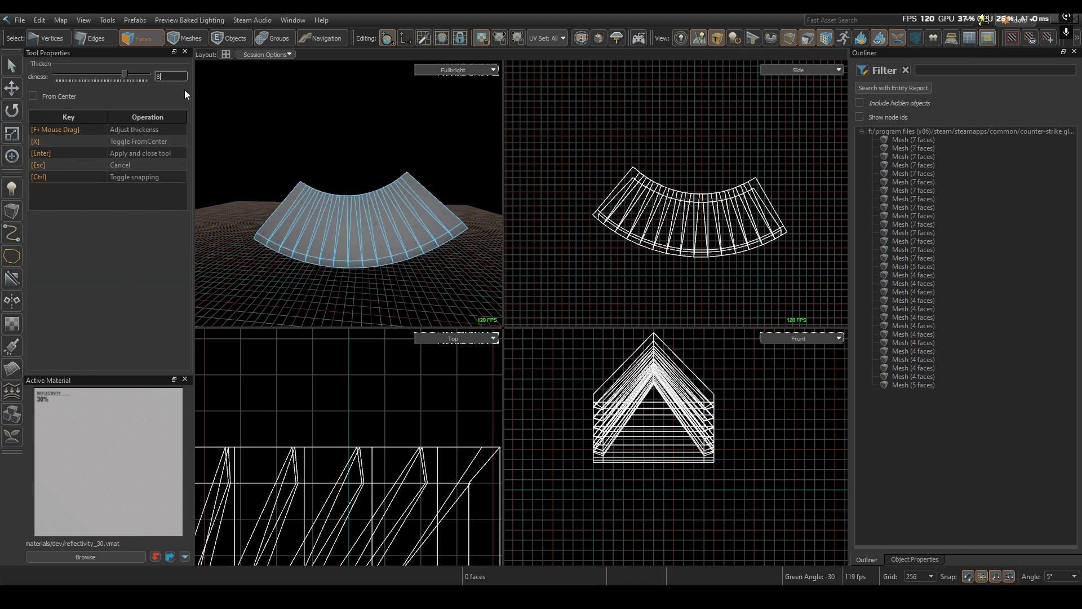
{"action": "key", "text": "Return"}
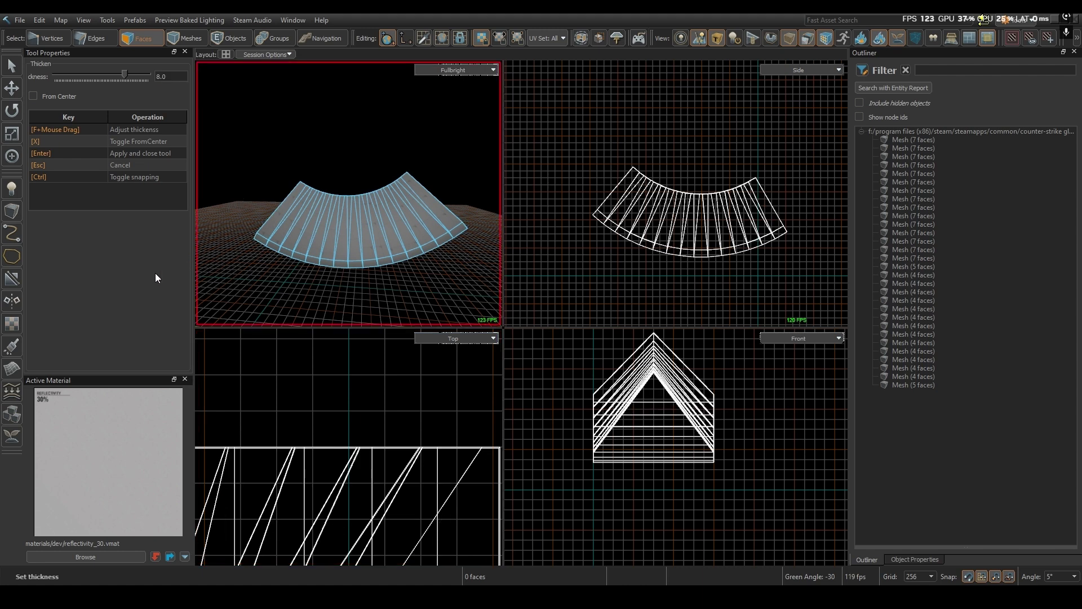
{"action": "key", "text": "Return"}
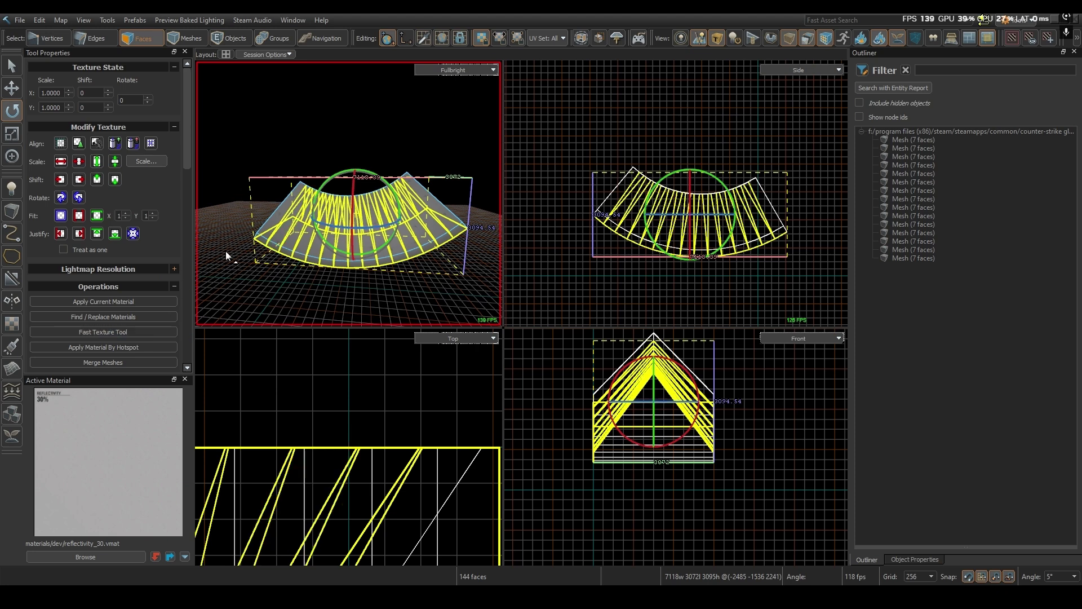
In mesh mode, choose toolsclip.vmat as the active material and apply it to the thickened surface meshes.
{"action": "key", "text": "4"}
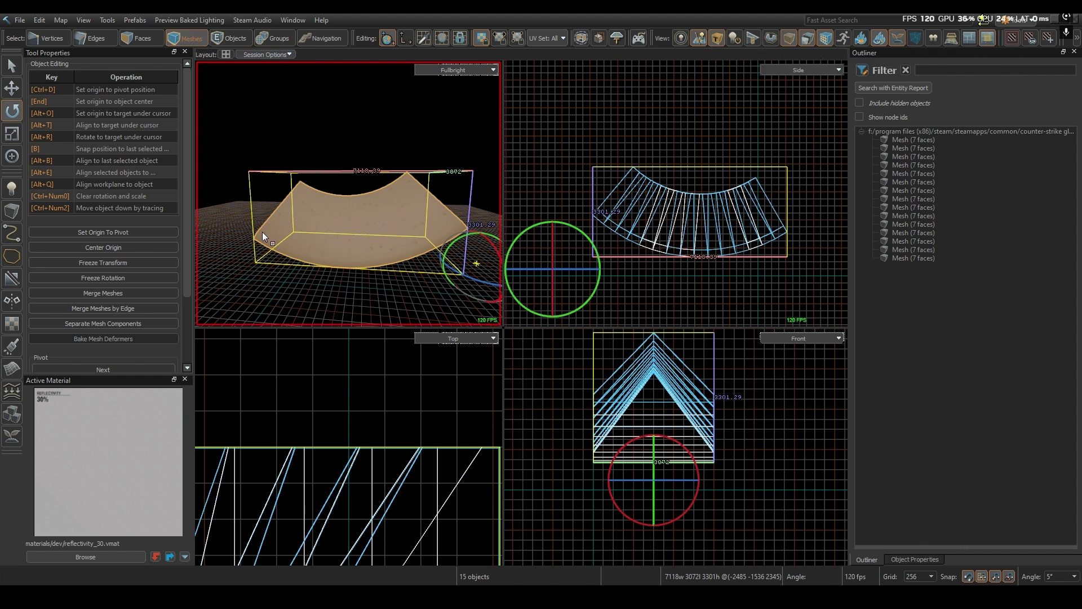
{"action": "scroll", "coordinate": [118, 337], "scroll_direction": "down", "scroll_amount": 3}
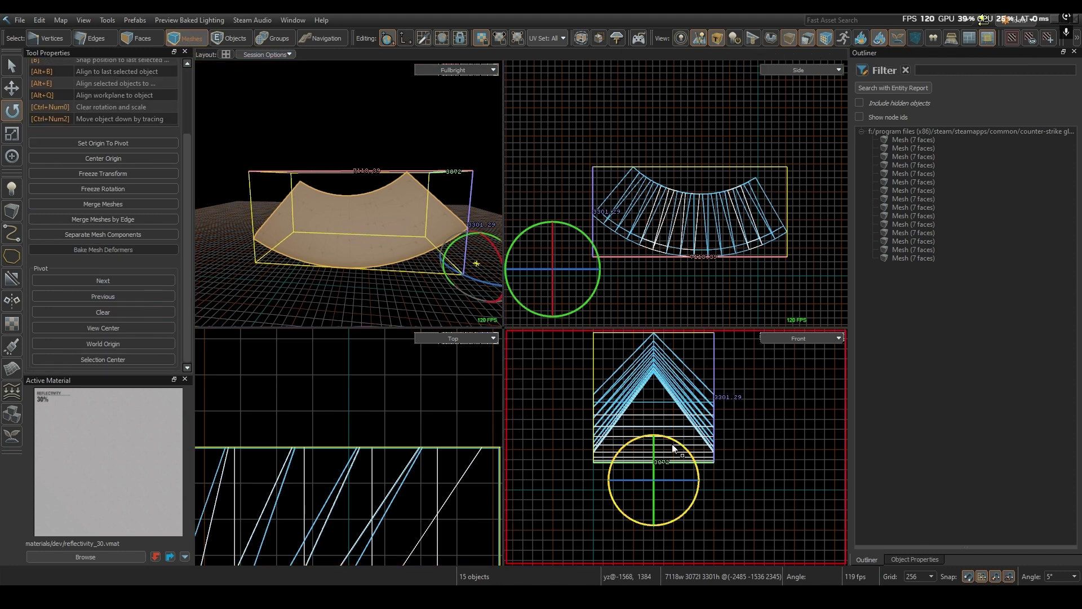
{"action": "left_click", "coordinate": [80, 555]}
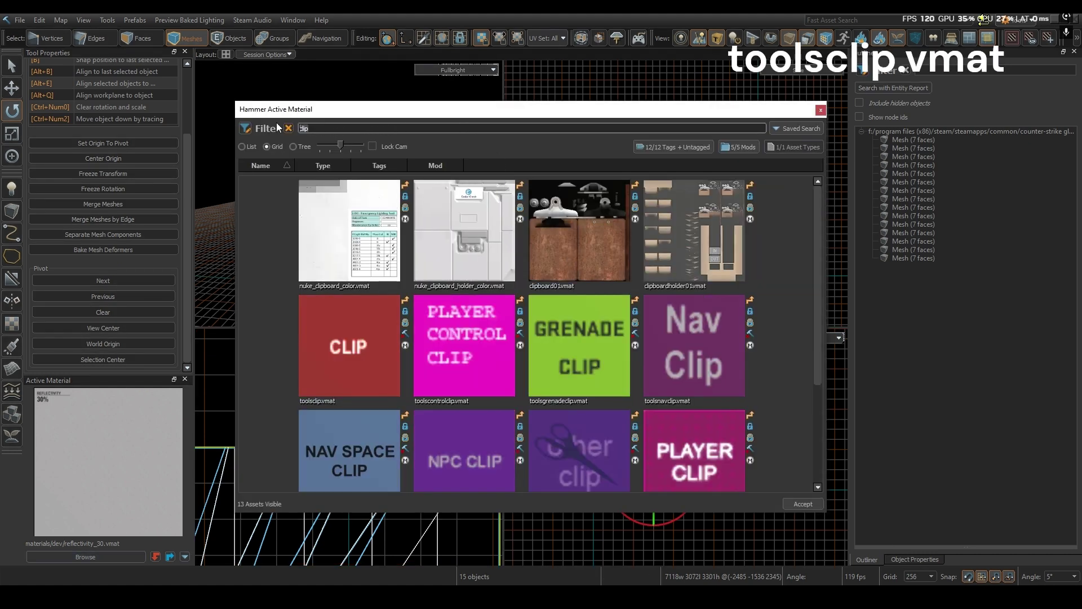
{"action": "left_click", "coordinate": [337, 350]}
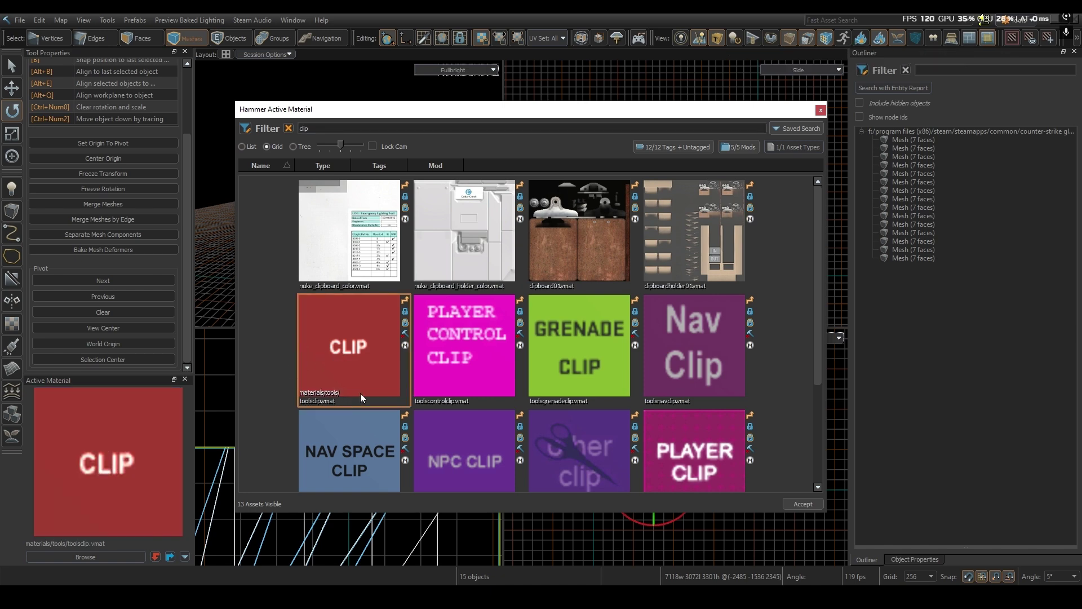
{"action": "left_click", "coordinate": [807, 503]}
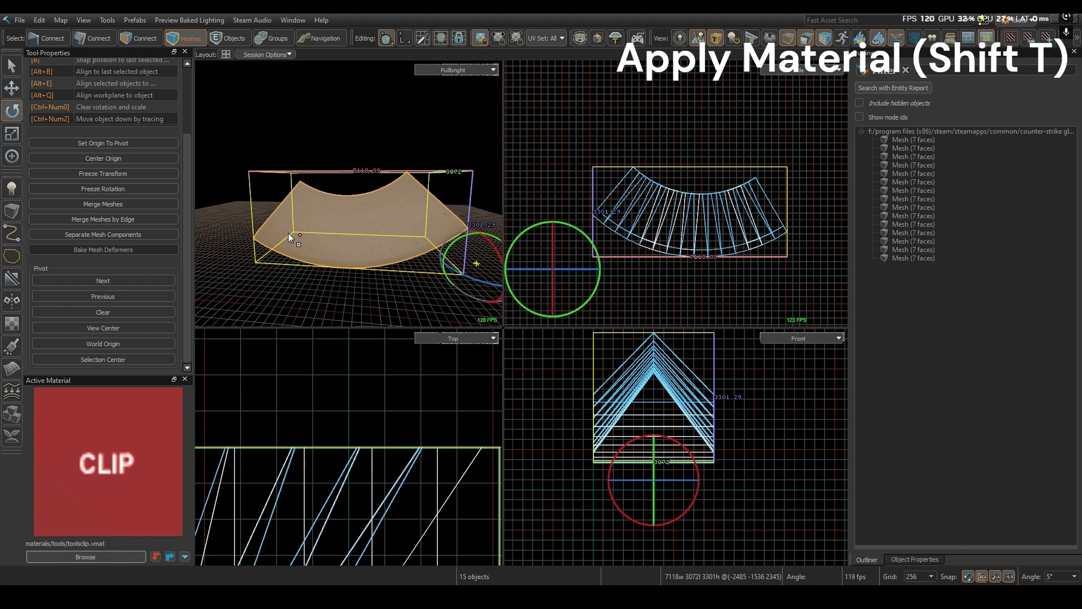
{"action": "key", "text": "shift+t"}
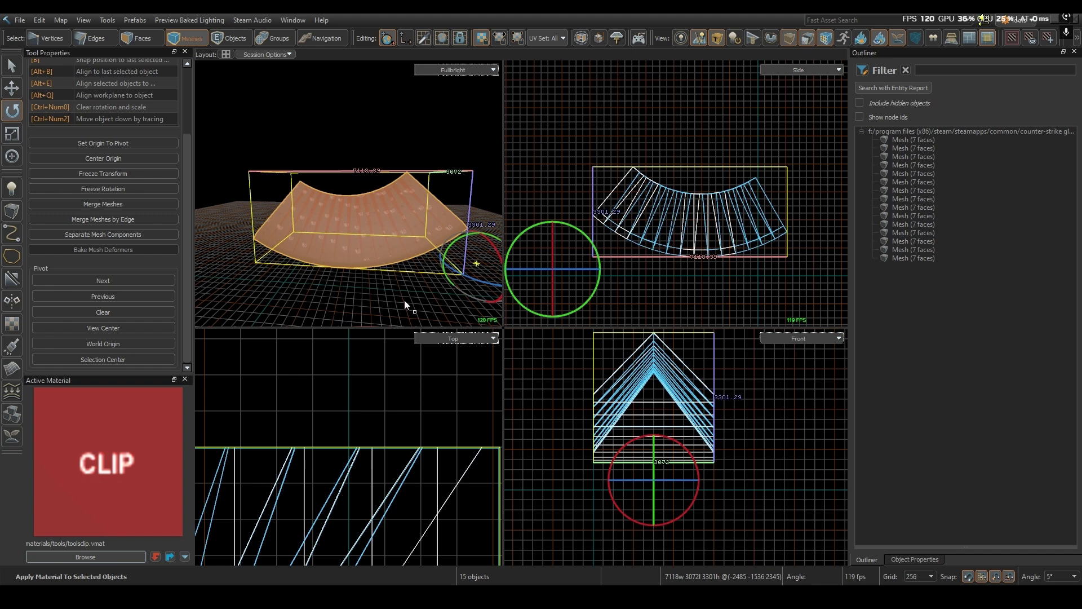
Set the Physics Type of the selected clip meshes to Single Convex Hull.
{"action": "left_click", "coordinate": [927, 559]}
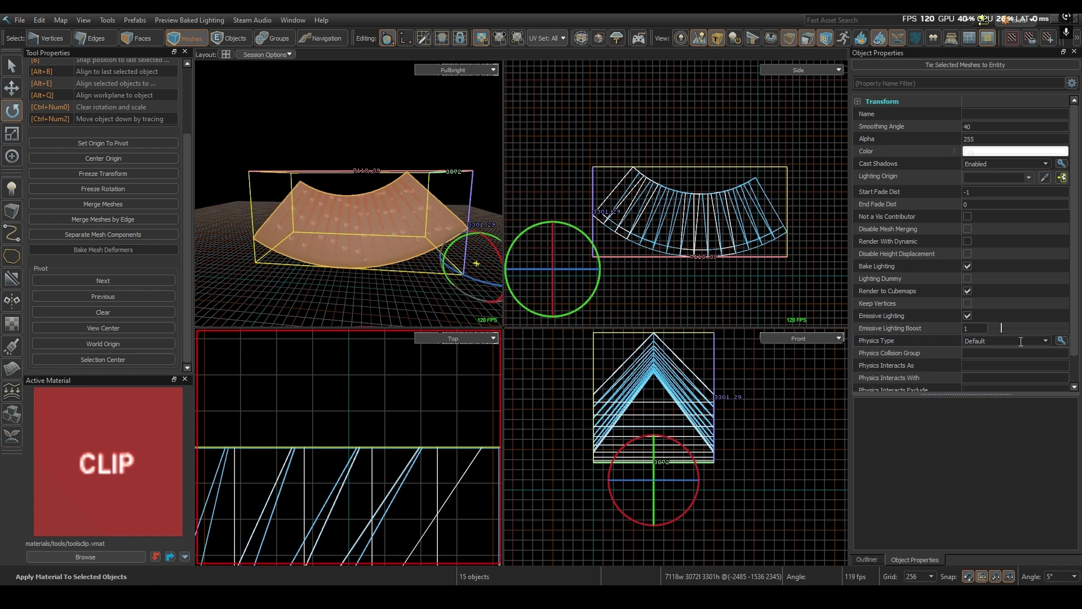
{"action": "left_click", "coordinate": [1044, 340]}
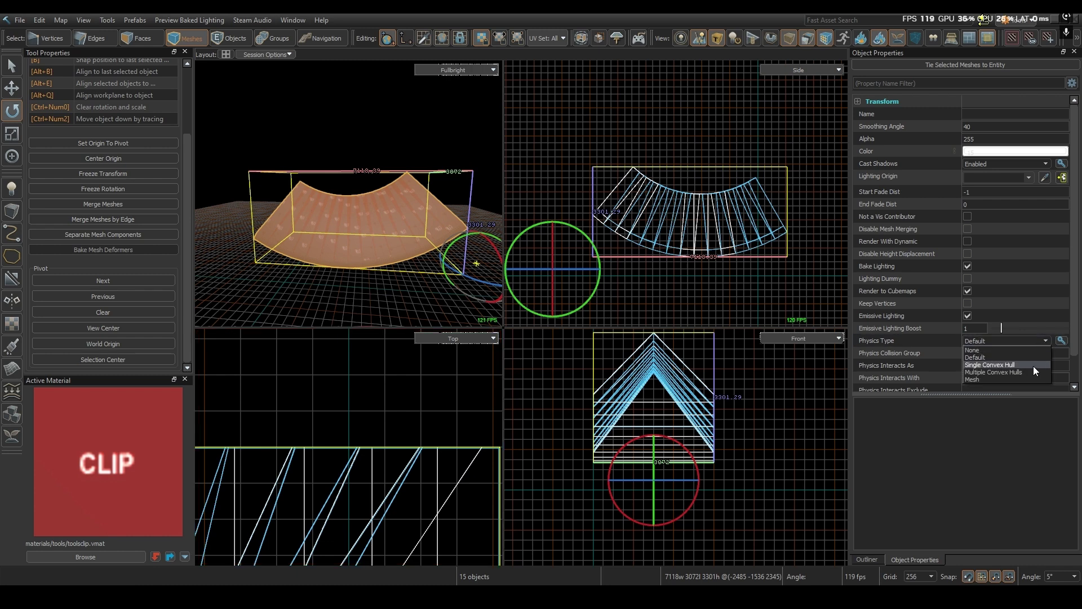
{"action": "left_click", "coordinate": [1001, 364]}
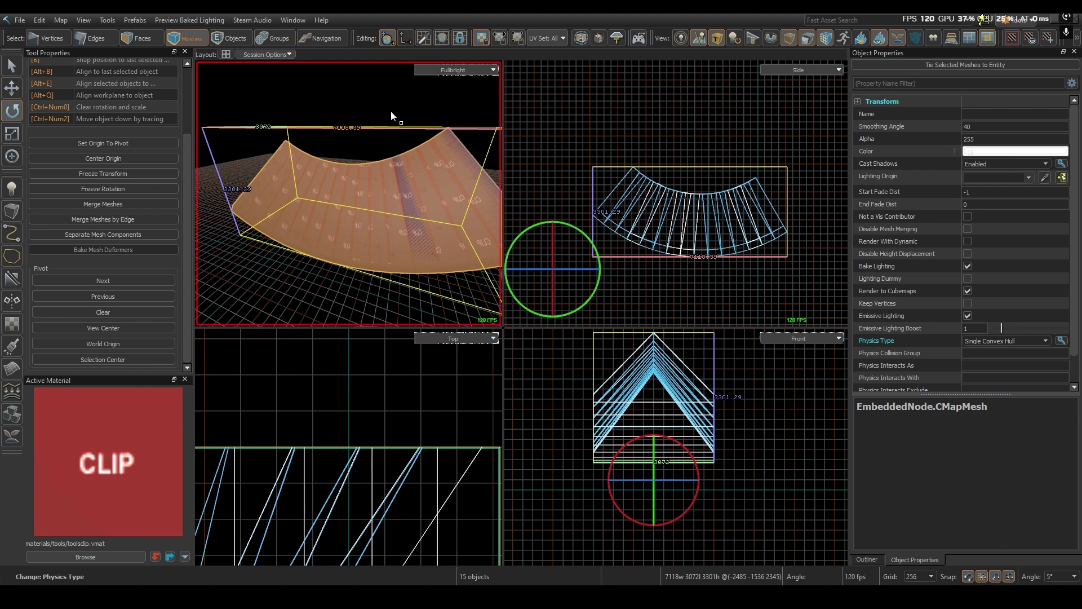
Move the selected clip meshes straight up 3584 units, clear of the grey ramp.
{"action": "key", "text": "Up"}
{"action": "key", "text": "Up"}
{"action": "key", "text": "Up"}
{"action": "key", "text": "Up"}
{"action": "key", "text": "Up"}
{"action": "key", "text": "Up"}
{"action": "key", "text": "Up"}
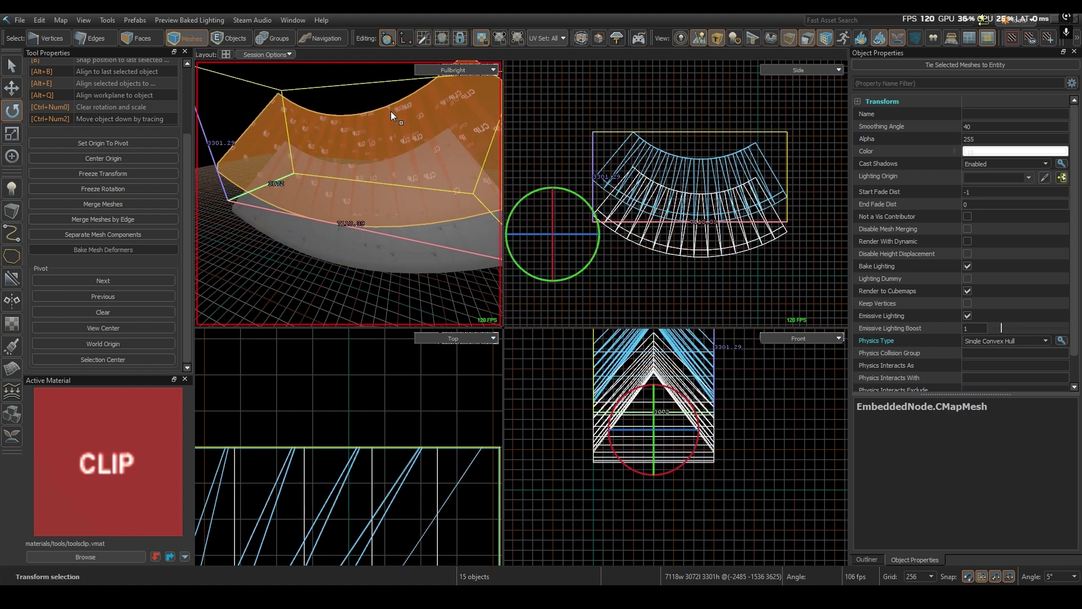
{"action": "key", "text": "Up"}
{"action": "key", "text": "Up"}
{"action": "key", "text": "Up"}
{"action": "key", "text": "Up"}
{"action": "key", "text": "Up"}
{"action": "key", "text": "Up"}
{"action": "key", "text": "Up"}
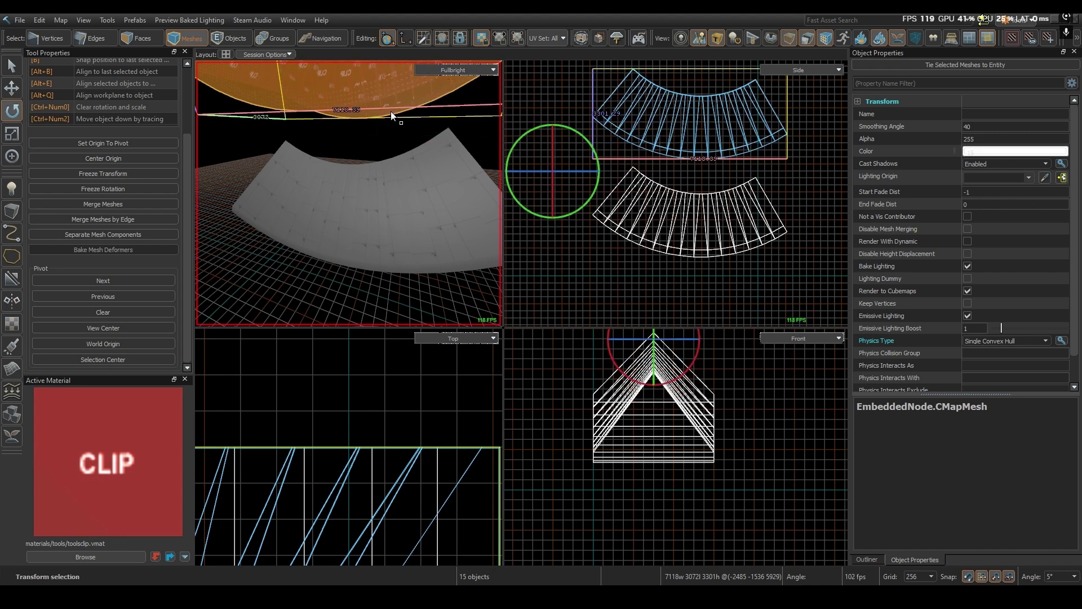
Delete every second segment of the grey curved ramp, keeping both end segments.
{"action": "scroll", "coordinate": [408, 151], "scroll_direction": "up", "scroll_amount": 2}
{"action": "left_click", "coordinate": [455, 170]}
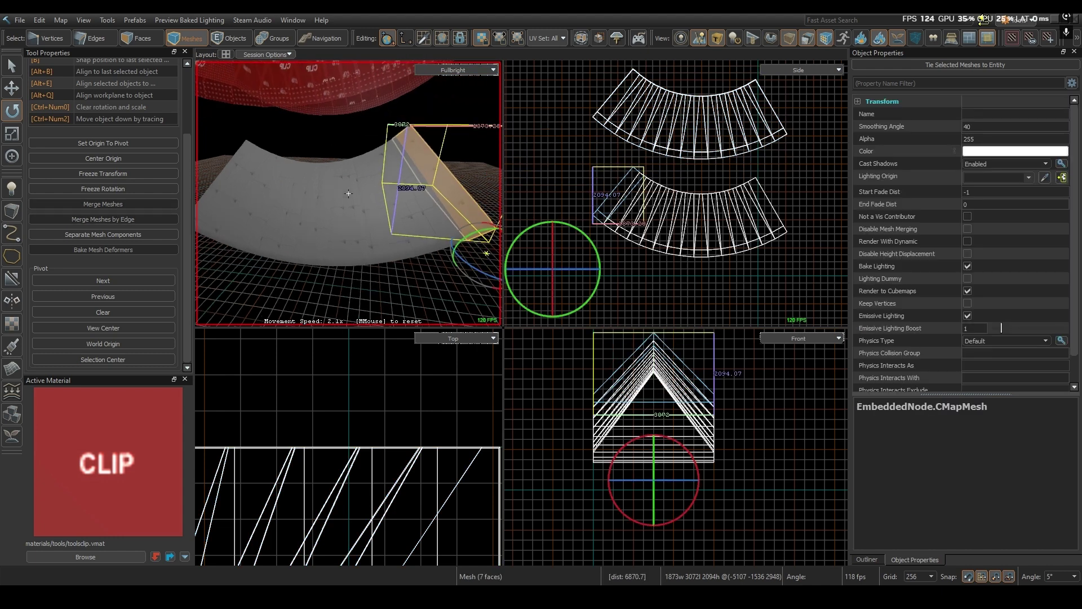
{"action": "key", "text": "Up"}
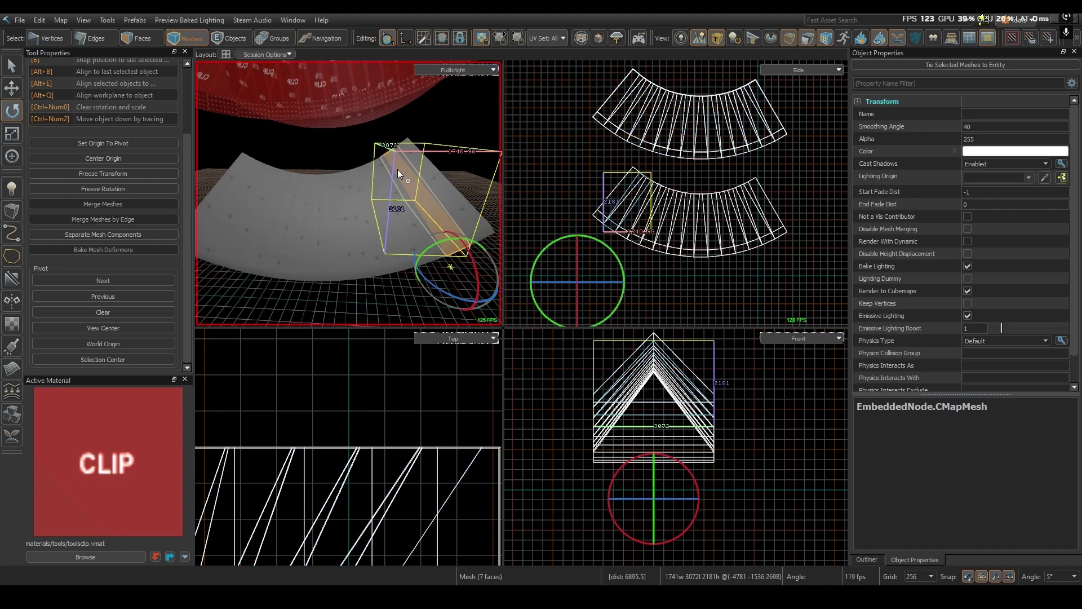
{"action": "key", "text": "Escape"}
{"action": "left_click", "coordinate": [369, 177]}
{"action": "key", "text": "Escape"}
{"action": "left_click", "coordinate": [323, 194]}
{"action": "key", "text": "Up"}
{"action": "key", "text": "Escape"}
{"action": "left_click", "coordinate": [246, 185]}
In face mode, delete the facing side faces of the spaced ramp segments, starting from the gap at one end.
{"action": "key", "text": "3"}
{"action": "scroll", "coordinate": [245, 185], "scroll_direction": "up", "scroll_amount": 3}
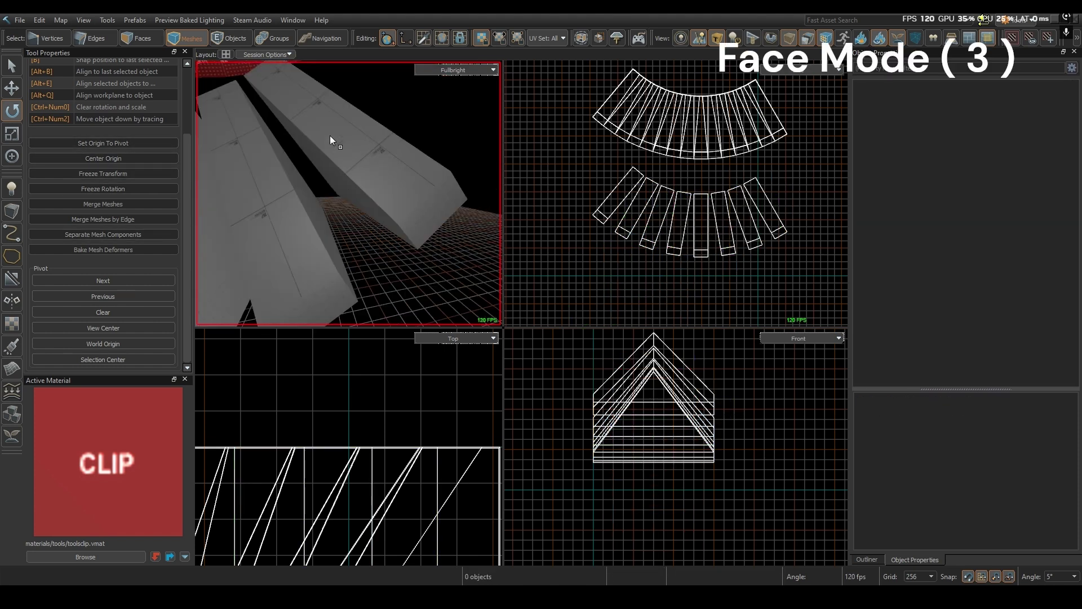
{"action": "left_click", "coordinate": [142, 38]}
{"action": "left_click", "coordinate": [337, 175]}
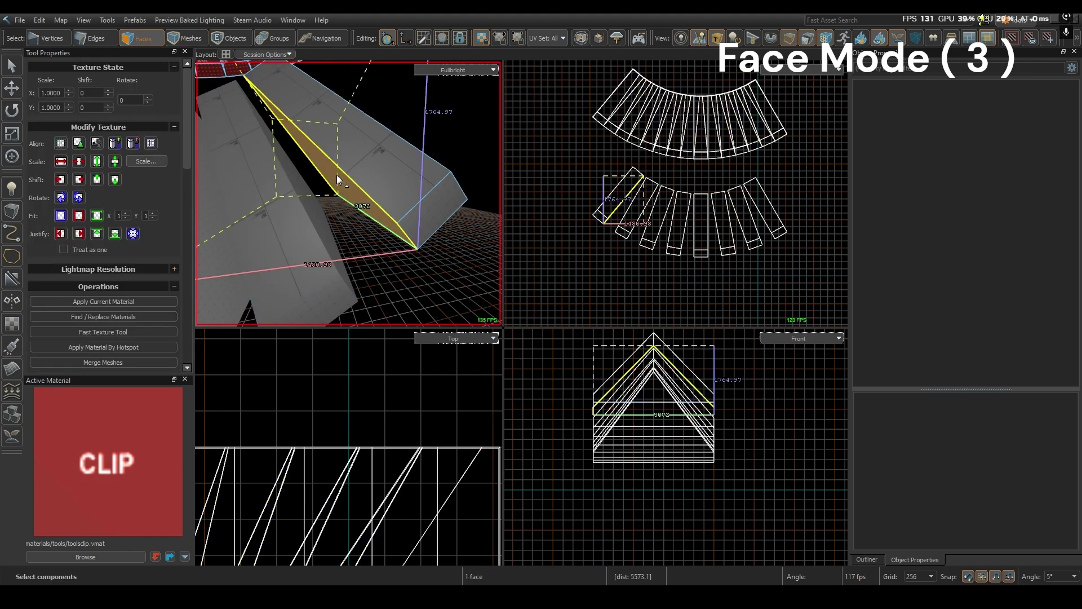
{"action": "left_click", "coordinate": [316, 208], "text": "ctrl"}
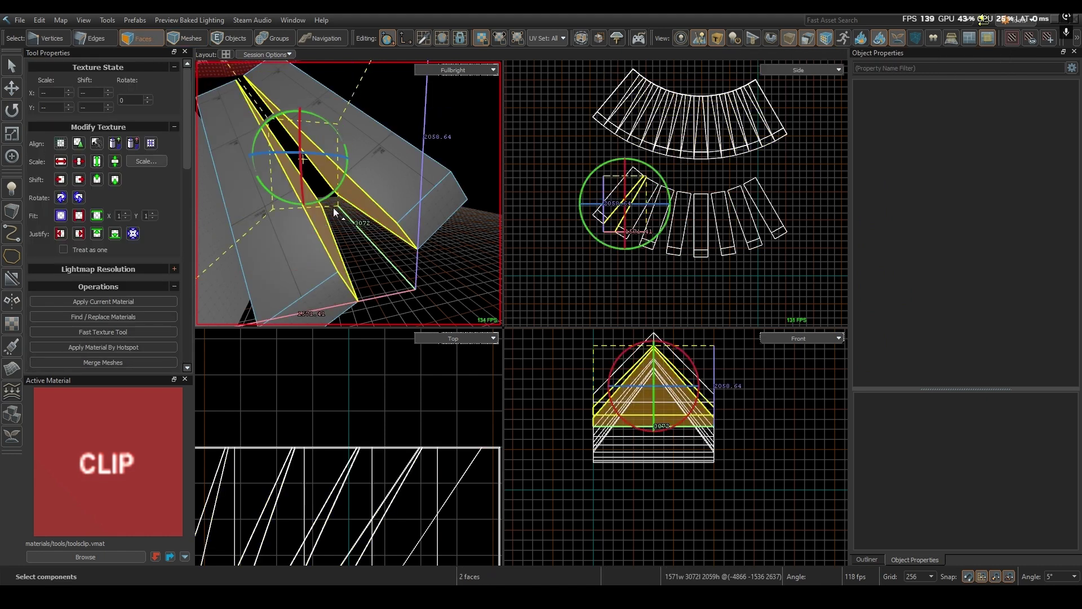
{"action": "key", "text": "Delete"}
{"action": "right_click_drag", "start_coordinate": [333, 207], "coordinate": [360, 205]}
{"action": "left_click", "coordinate": [348, 194]}
{"action": "key", "text": "Delete"}
Delete the facing side faces at the middle gaps and on through to the gap at the opposite end of the ramp.
{"action": "left_click", "coordinate": [360, 205]}
{"action": "left_click", "coordinate": [462, 196], "text": "ctrl"}
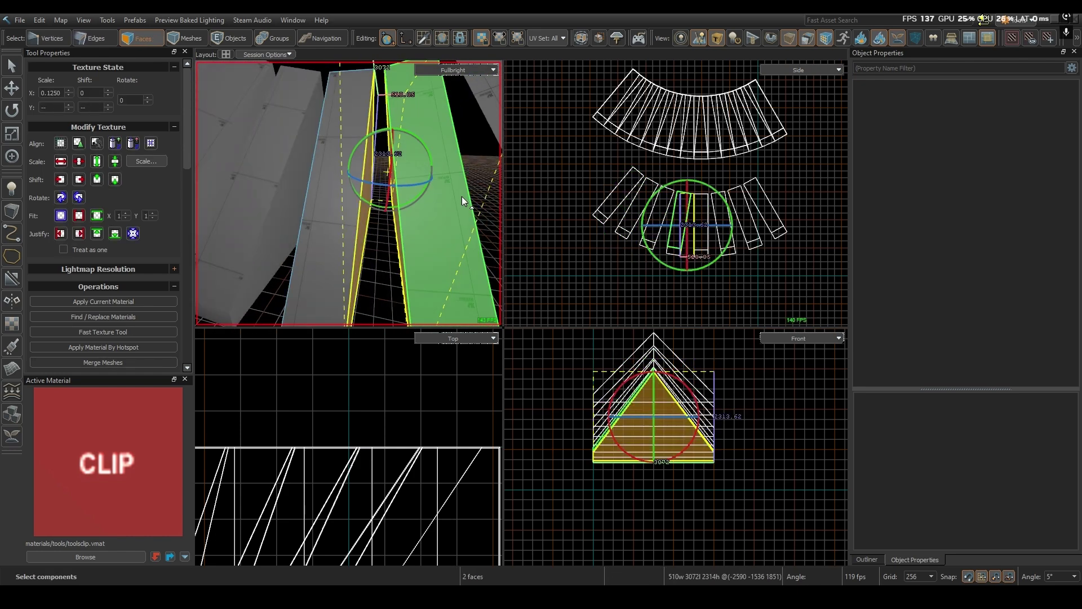
{"action": "key", "text": "Delete"}
{"action": "right_click_drag", "start_coordinate": [461, 196], "coordinate": [351, 207]}
{"action": "left_click", "coordinate": [350, 208]}
{"action": "left_click", "coordinate": [448, 226], "text": "ctrl"}
{"action": "key", "text": "Delete"}
{"action": "right_click_drag", "start_coordinate": [449, 227], "coordinate": [343, 189]}
{"action": "left_click", "coordinate": [337, 200]}
{"action": "left_click", "coordinate": [295, 212], "text": "ctrl"}
{"action": "key", "text": "Delete"}
{"action": "left_click", "coordinate": [325, 203]}
{"action": "key", "text": "Delete"}
In edge mode, select the two facing open edge loops across the gap between the last two ramp segments.
{"action": "key", "text": "2"}
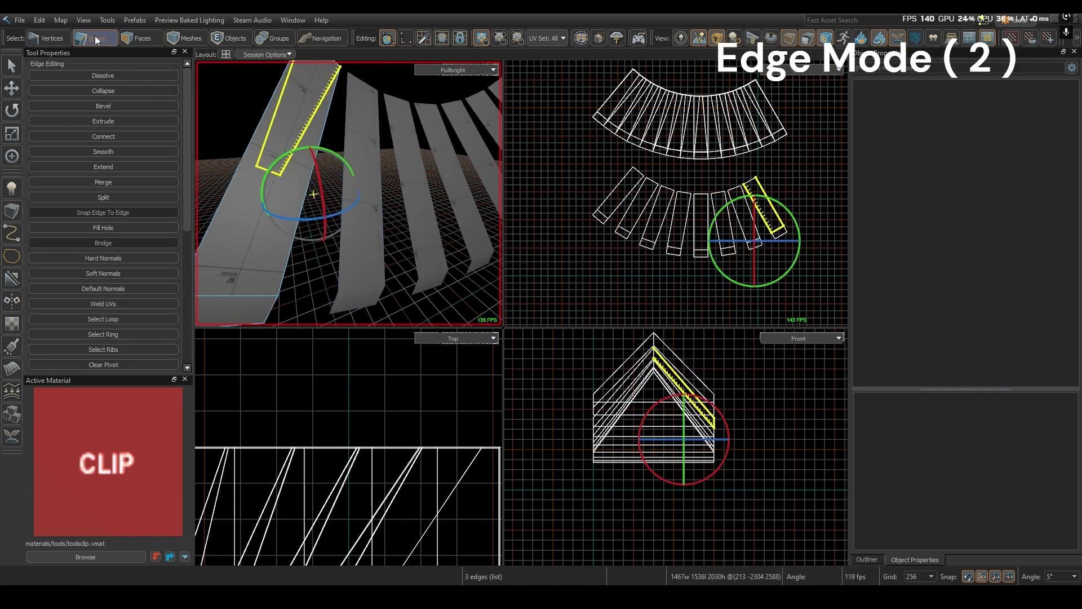
{"action": "left_click", "coordinate": [225, 103]}
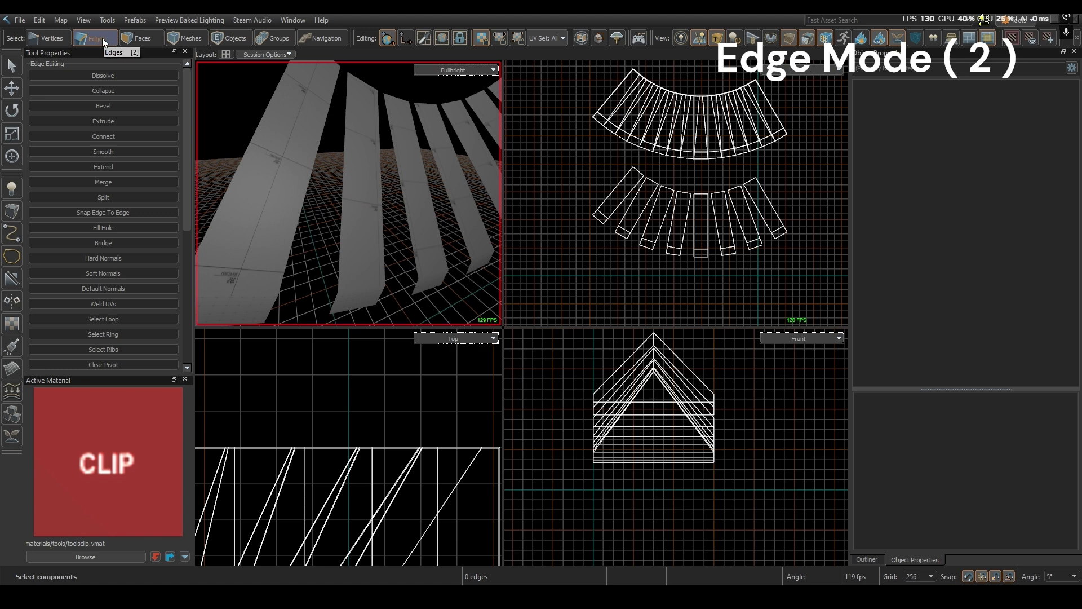
{"action": "right_click_drag", "start_coordinate": [338, 145], "coordinate": [348, 164]}
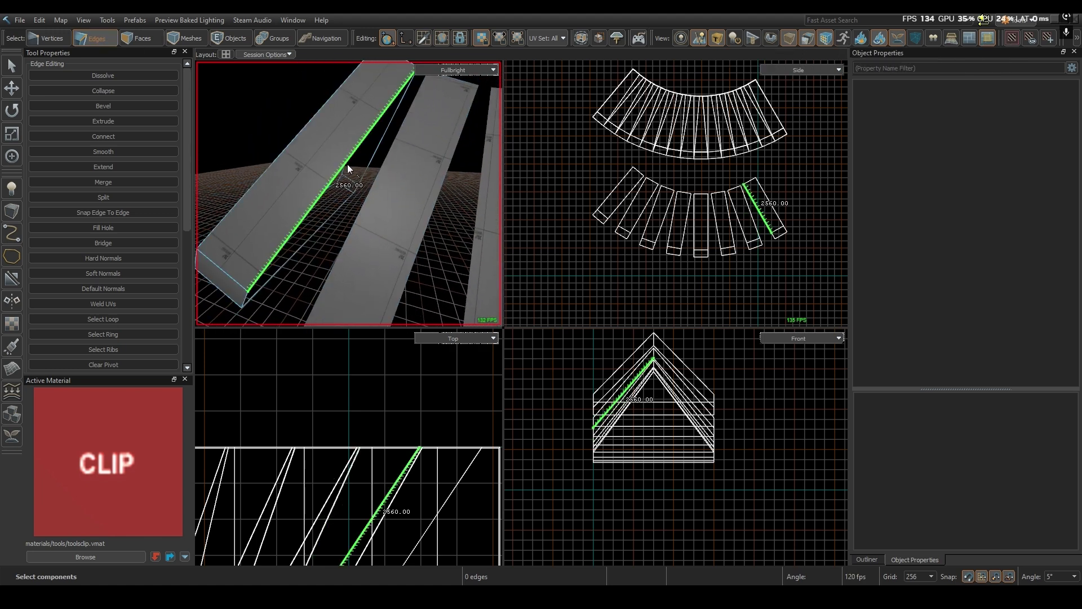
{"action": "double_click", "coordinate": [346, 163]}
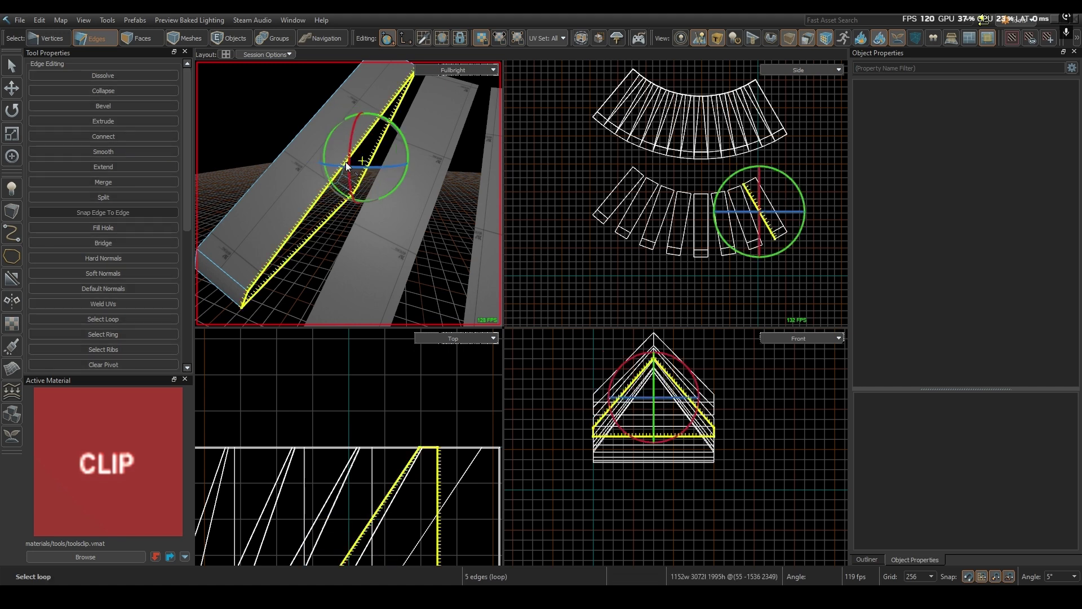
{"action": "right_click_drag", "start_coordinate": [347, 206], "coordinate": [351, 211]}
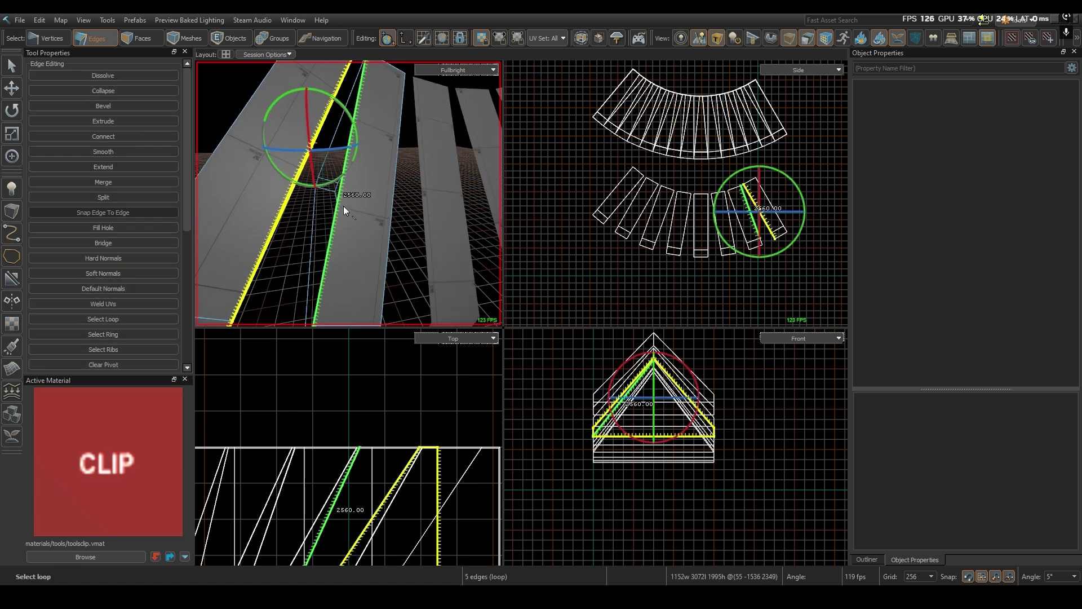
{"action": "double_click", "coordinate": [342, 204], "text": "shift"}
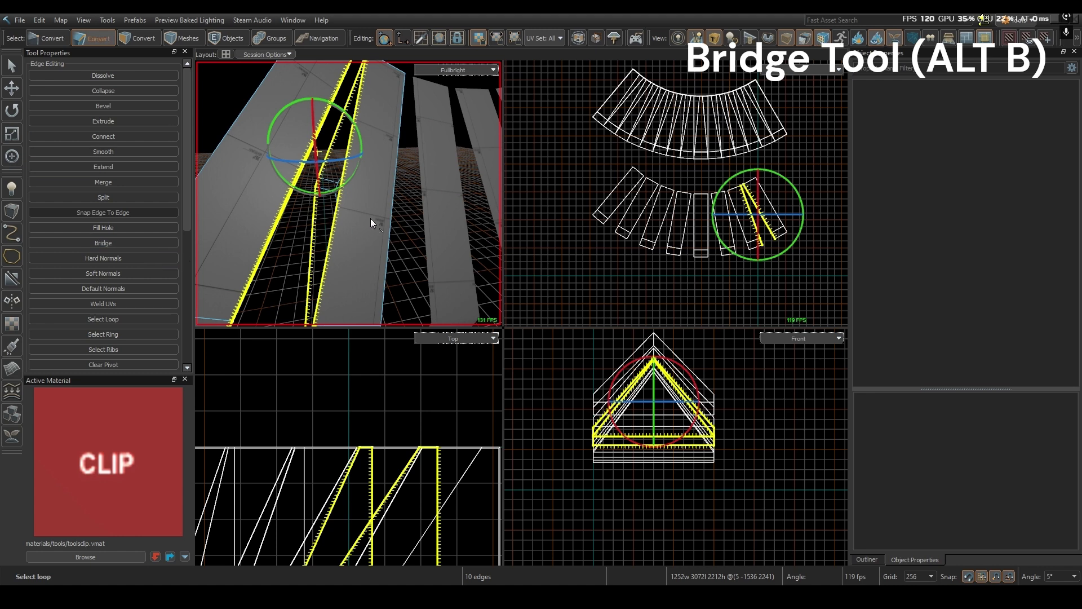
Bridge the two selected edge loops across the gap, setting the interpolated bridge to 1 step.
{"action": "key", "text": "alt+b"}
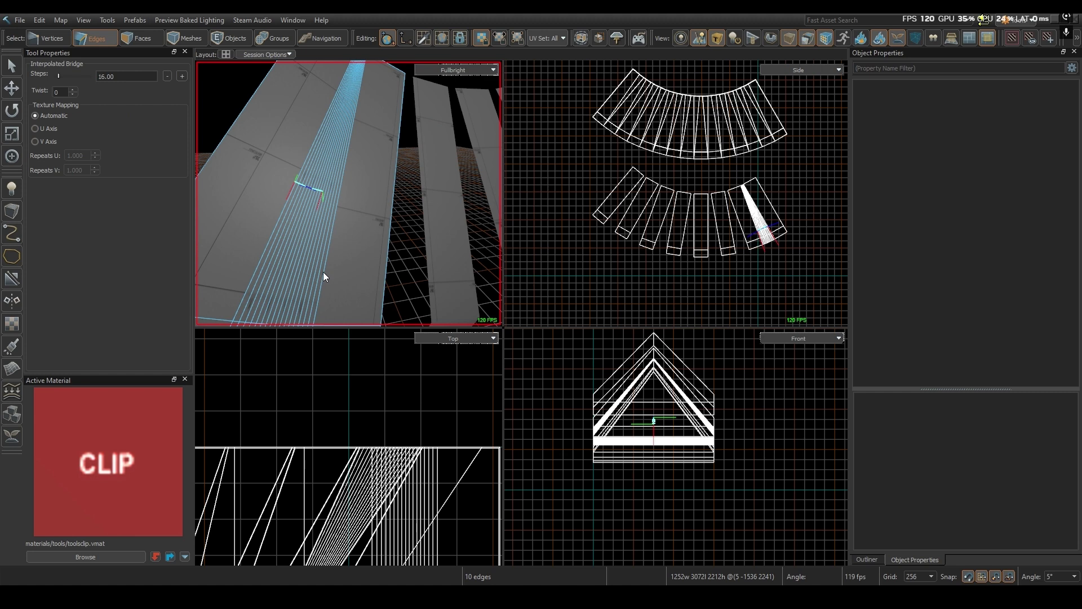
{"action": "left_click_drag", "start_coordinate": [60, 77], "coordinate": [51, 77]}
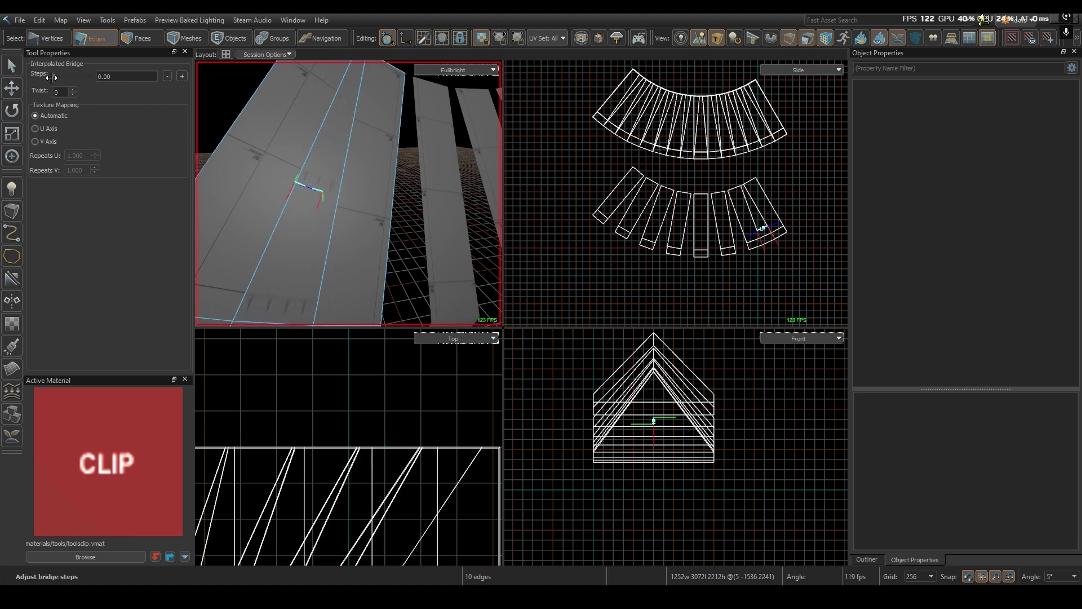
{"action": "left_click", "coordinate": [108, 76]}
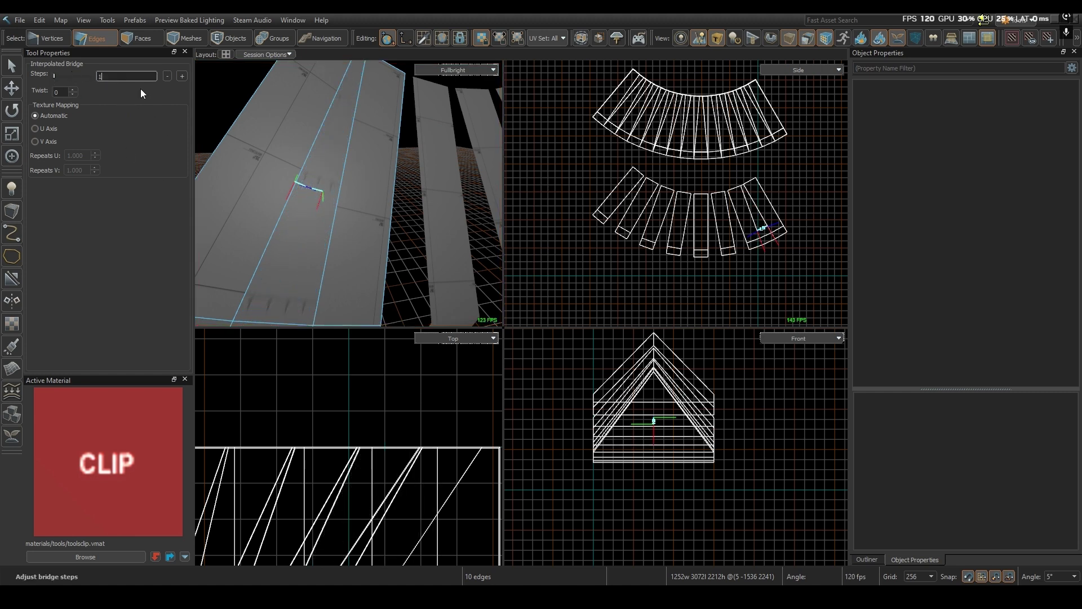
{"action": "key", "text": "Return"}
{"action": "right_click_drag", "start_coordinate": [331, 167], "coordinate": [348, 193]}
{"action": "key", "text": "Return"}
Select the facing open edge loops at each of the next two gaps of the grey ramp and bridge them.
{"action": "double_click", "coordinate": [445, 194]}
{"action": "double_click", "coordinate": [412, 195], "text": "shift"}
{"action": "key", "text": "alt+b"}
{"action": "key", "text": "Return"}
{"action": "double_click", "coordinate": [455, 221]}
{"action": "double_click", "coordinate": [416, 251], "text": "shift"}
{"action": "key", "text": "alt+b"}
{"action": "key", "text": "Return"}
Bridge the facing edge loops across the fourth and fifth gaps, continuing toward the opposite end of the ramp.
{"action": "right_click_drag", "start_coordinate": [415, 251], "coordinate": [373, 245]}
{"action": "double_click", "coordinate": [420, 246]}
{"action": "double_click", "coordinate": [382, 262], "text": "shift"}
{"action": "key", "text": "alt+b"}
{"action": "key", "text": "Return"}
{"action": "double_click", "coordinate": [403, 248]}
{"action": "double_click", "coordinate": [373, 245], "text": "shift"}
{"action": "key", "text": "alt+b"}
{"action": "key", "text": "Return"}
Bridge the facing edge loops across the last two gaps to close the grey curved ramp.
{"action": "double_click", "coordinate": [374, 244]}
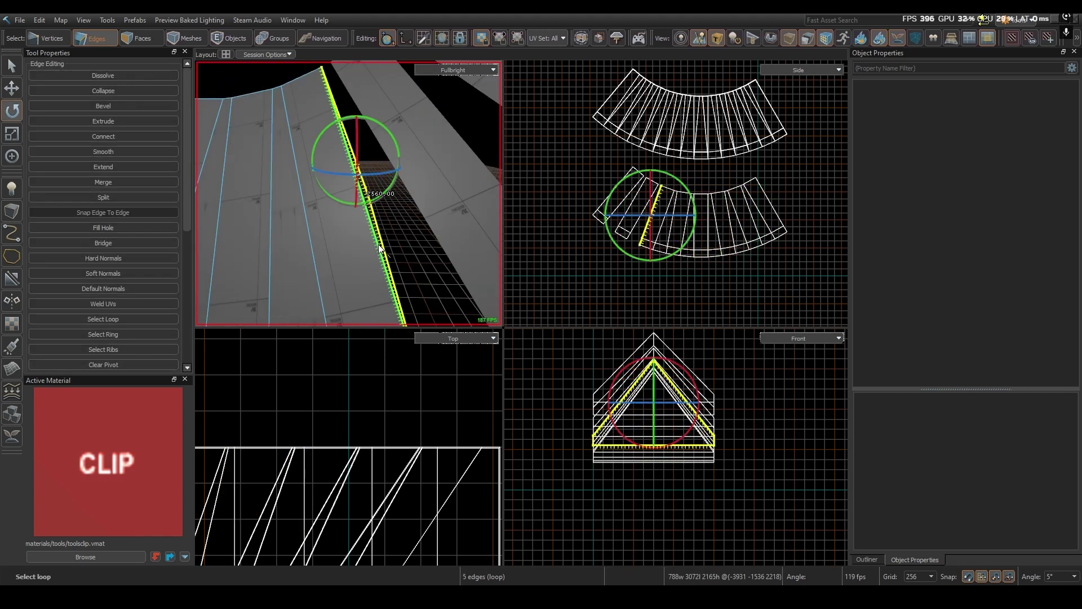
{"action": "double_click", "coordinate": [432, 221], "text": "shift"}
{"action": "key", "text": "alt+b"}
{"action": "key", "text": "Return"}
{"action": "double_click", "coordinate": [432, 221]}
{"action": "double_click", "coordinate": [401, 212], "text": "shift"}
{"action": "right_click_drag", "start_coordinate": [431, 220], "coordinate": [289, 242]}
{"action": "key", "text": "alt+b"}
{"action": "key", "text": "Return"}
Select the whole grey ramp mesh, set its physics type to None, and deselect it.
{"action": "key", "text": "s"}
{"action": "left_click", "coordinate": [360, 209]}
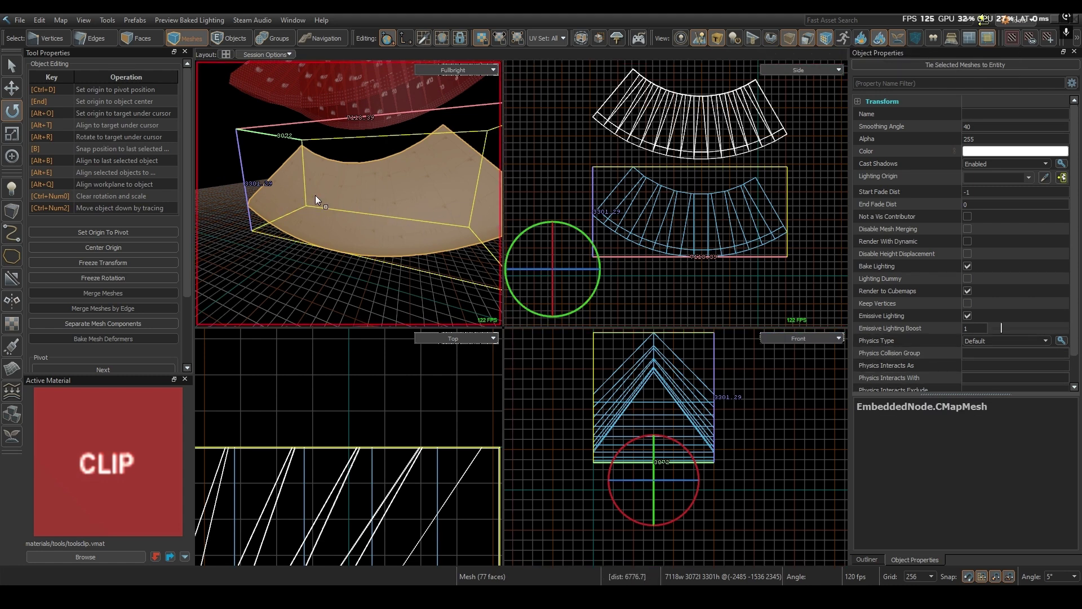
{"action": "left_click", "coordinate": [1046, 342]}
{"action": "left_click", "coordinate": [1030, 349]}
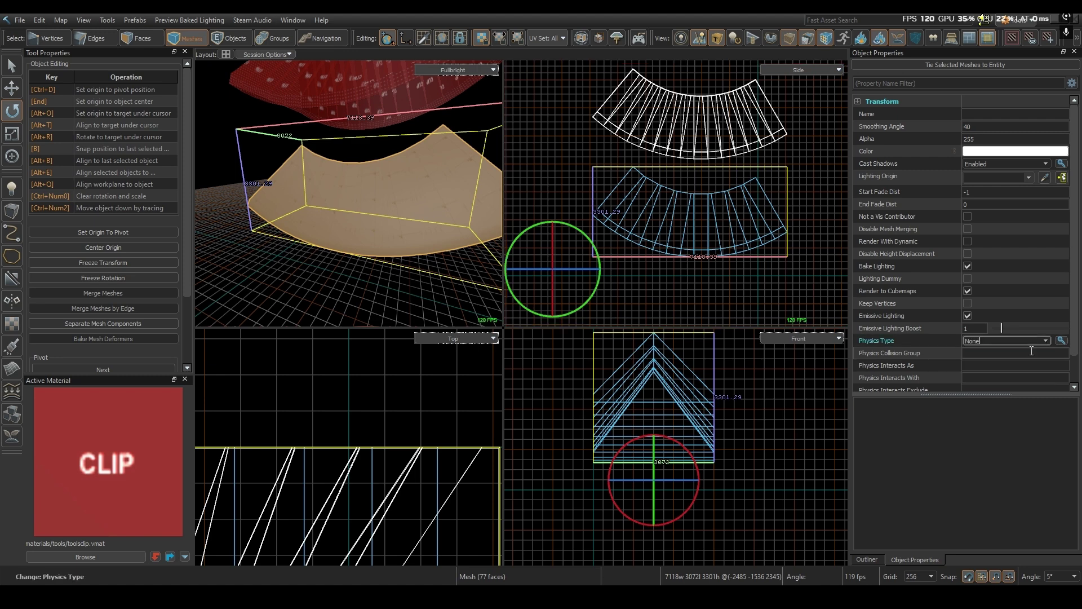
{"action": "left_click", "coordinate": [399, 274]}
Select all the red clip segments, lower them onto the grey ramp until both shapes coincide, and clear the selection.
{"action": "scroll", "coordinate": [397, 276], "scroll_direction": "down", "scroll_amount": 10}
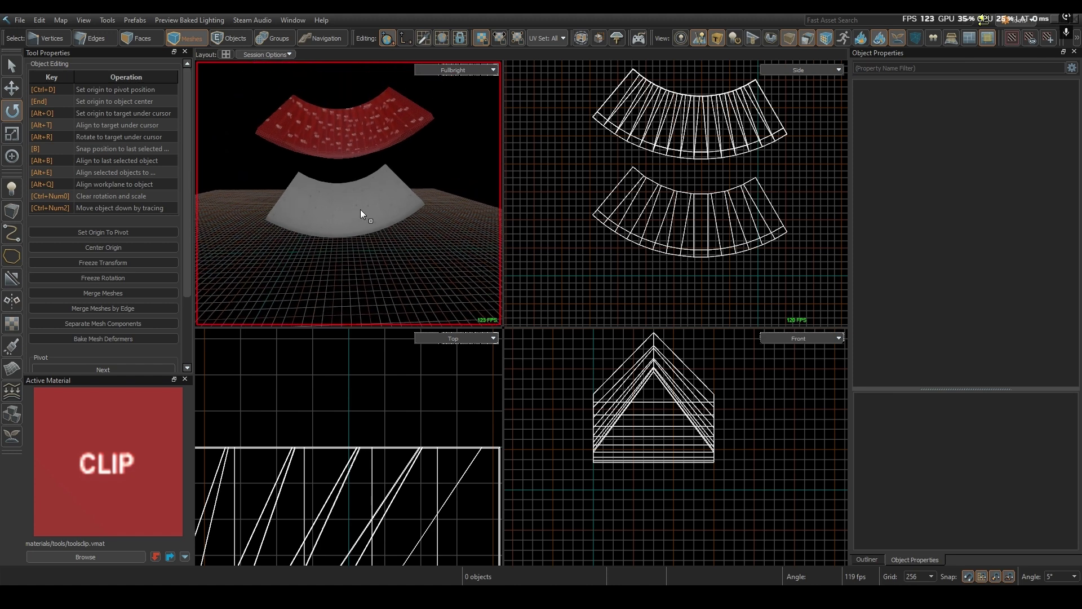
{"action": "left_click_drag", "start_coordinate": [228, 73], "coordinate": [448, 164]}
{"action": "key", "text": "Down"}
{"action": "key", "text": "Down"}
{"action": "key", "text": "Down"}
{"action": "key", "text": "Down"}
{"action": "key", "text": "Down"}
{"action": "key", "text": "Down"}
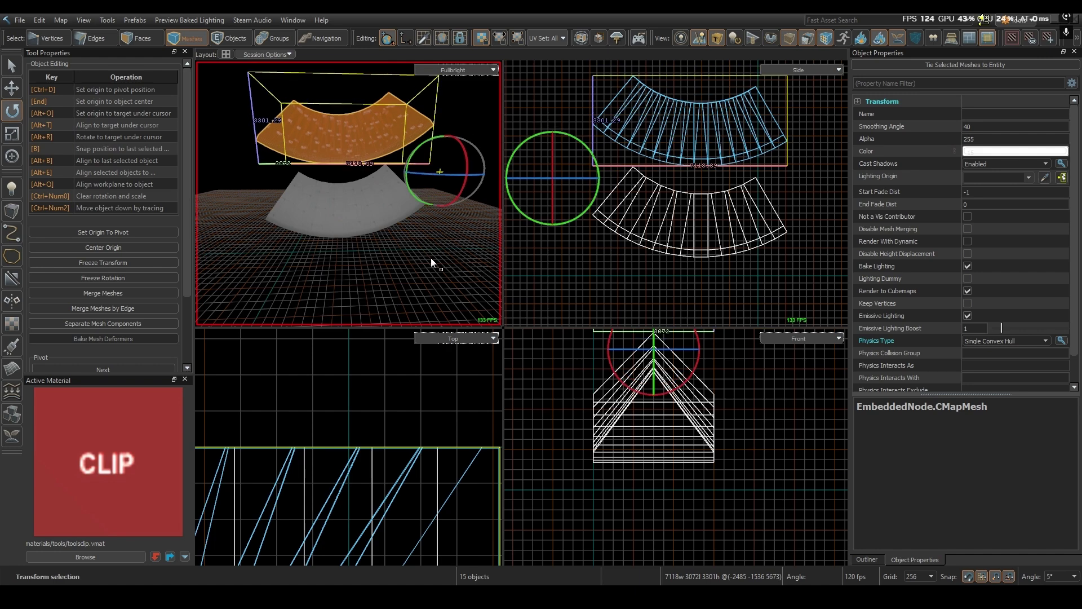
{"action": "key", "text": "Down"}
{"action": "key", "text": "Down"}
{"action": "key", "text": "Down"}
{"action": "key", "text": "Down"}
{"action": "key", "text": "Down"}
{"action": "key", "text": "Down"}
{"action": "key", "text": "Down"}
{"action": "key", "text": "Down"}
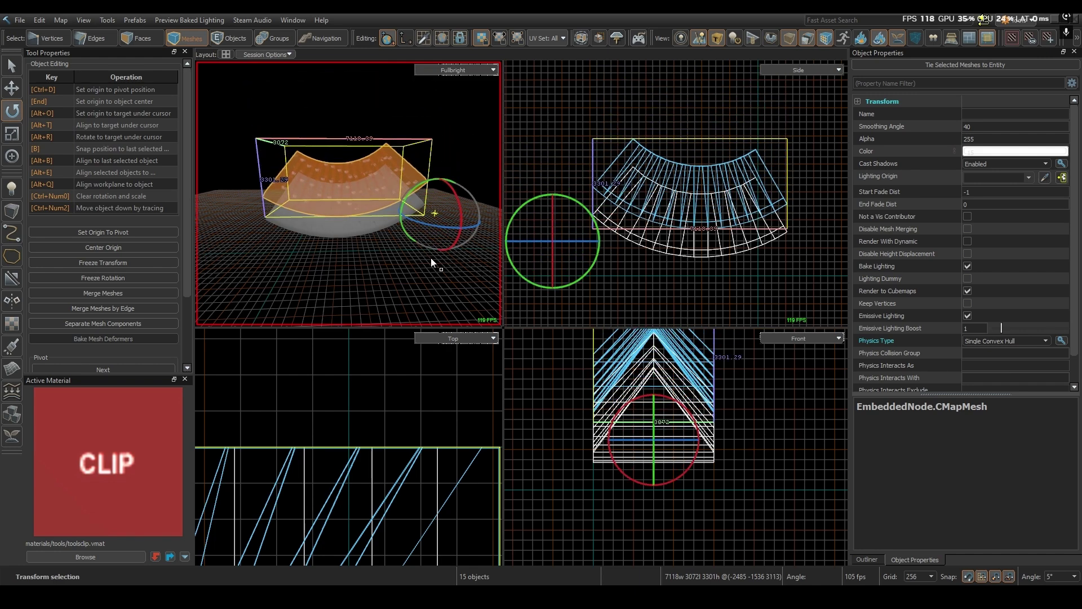
{"action": "key", "text": "w"}
{"action": "key", "text": "Escape"}
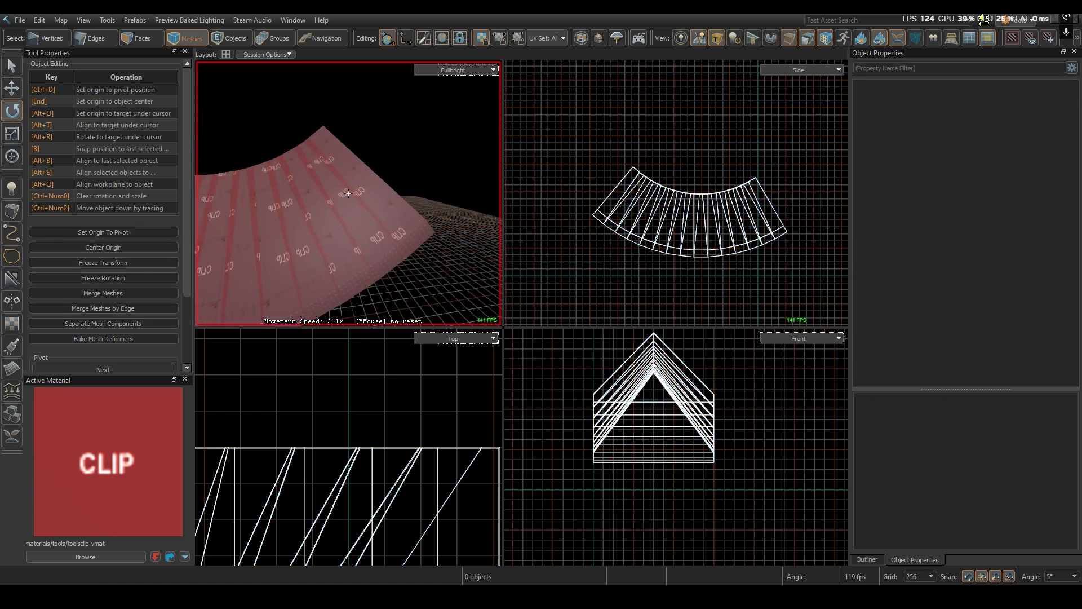